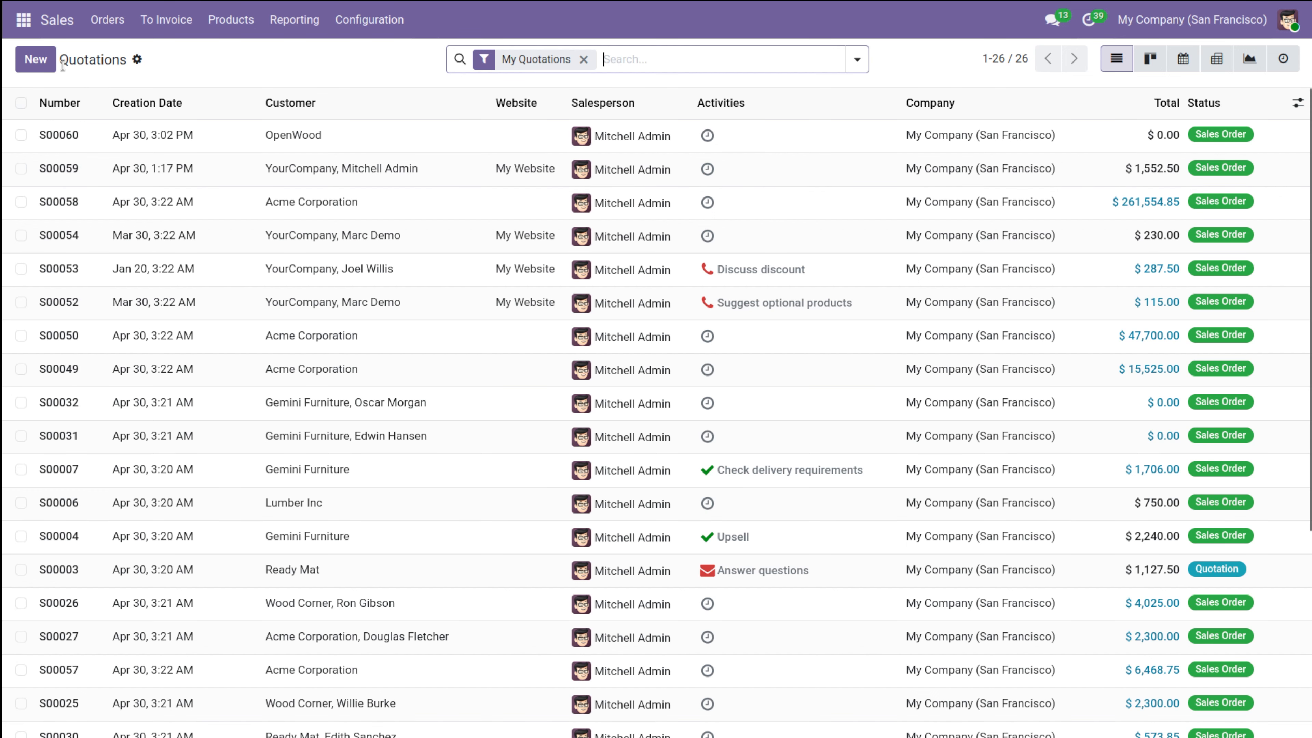
# Create a new quotation for the customer OpenWood.
pyautogui.click(37, 58)
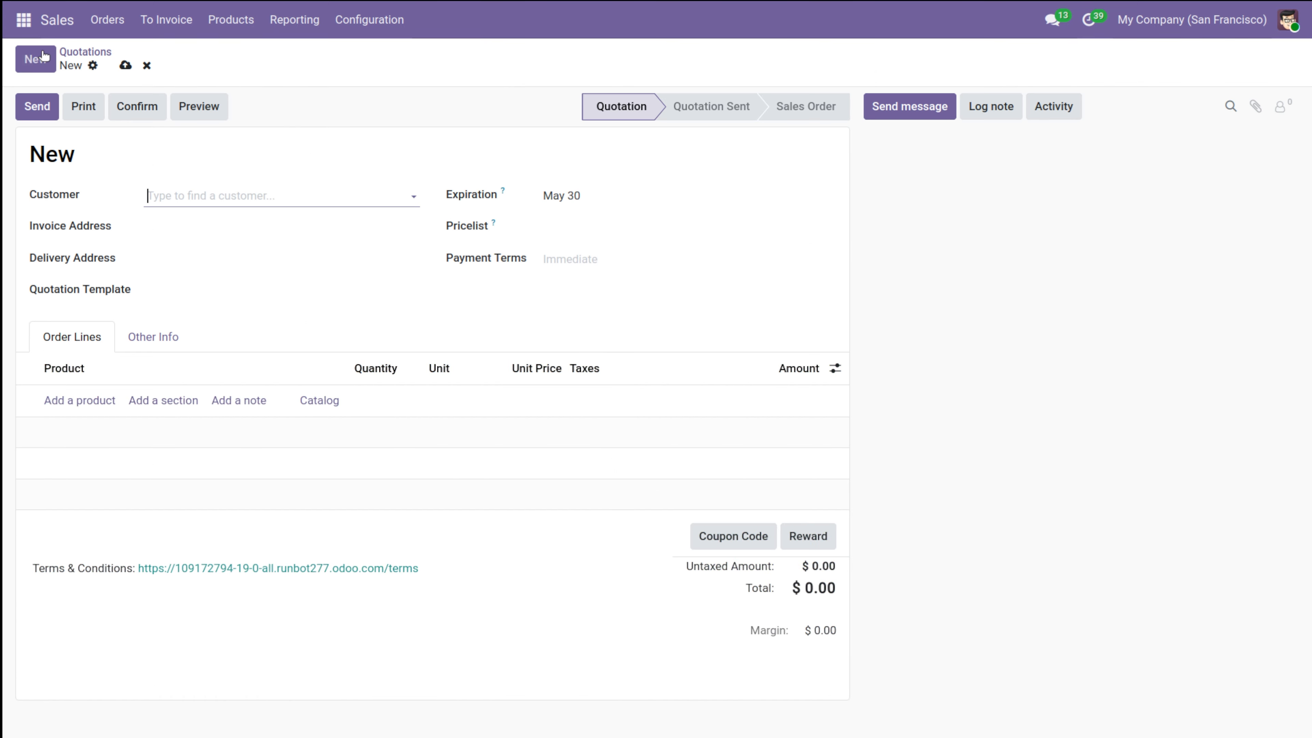
pyautogui.click(170, 188)
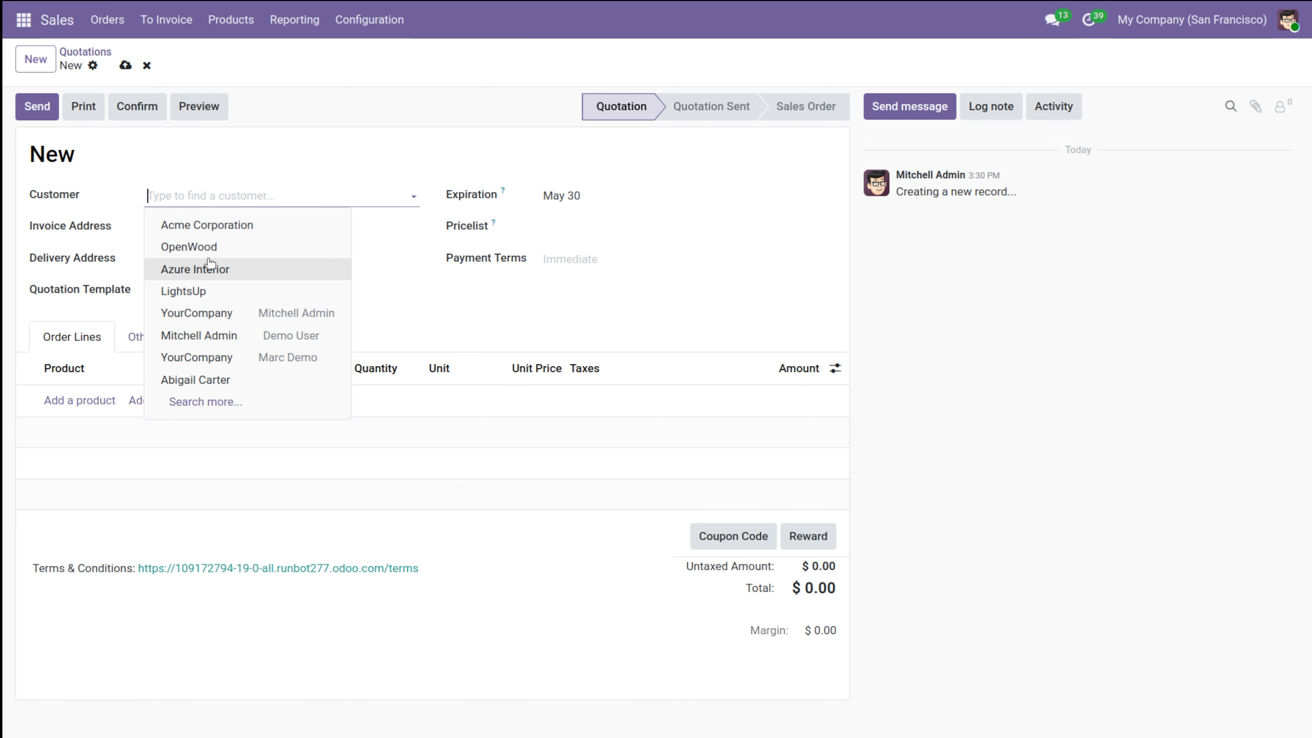
pyautogui.click(243, 245)
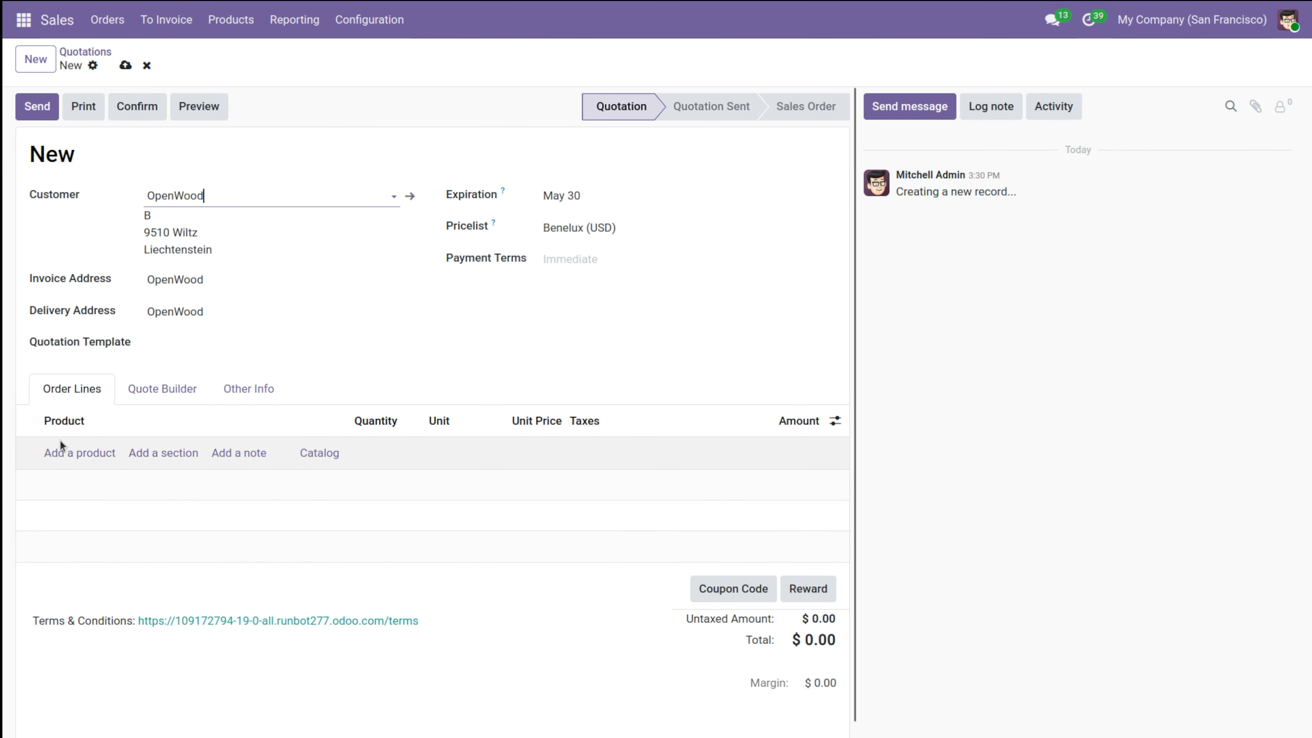
pyautogui.click(66, 452)
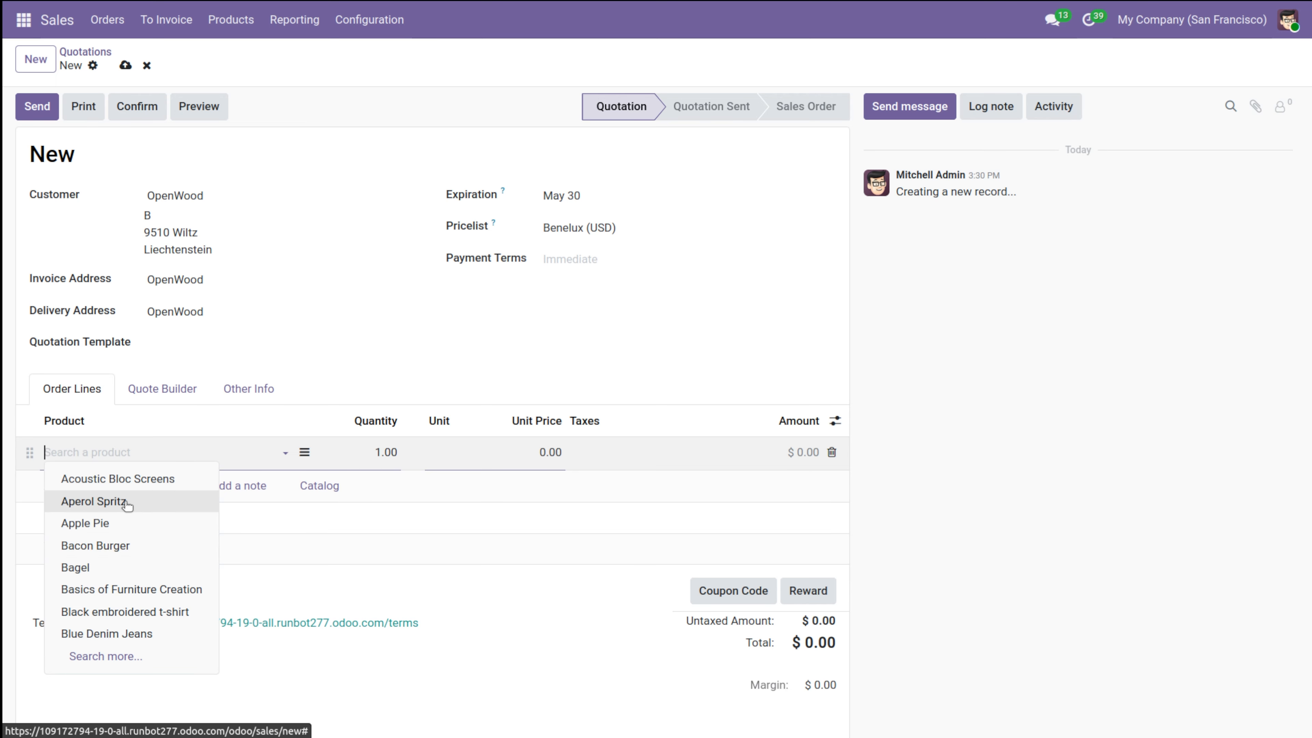
pyautogui.click(126, 480)
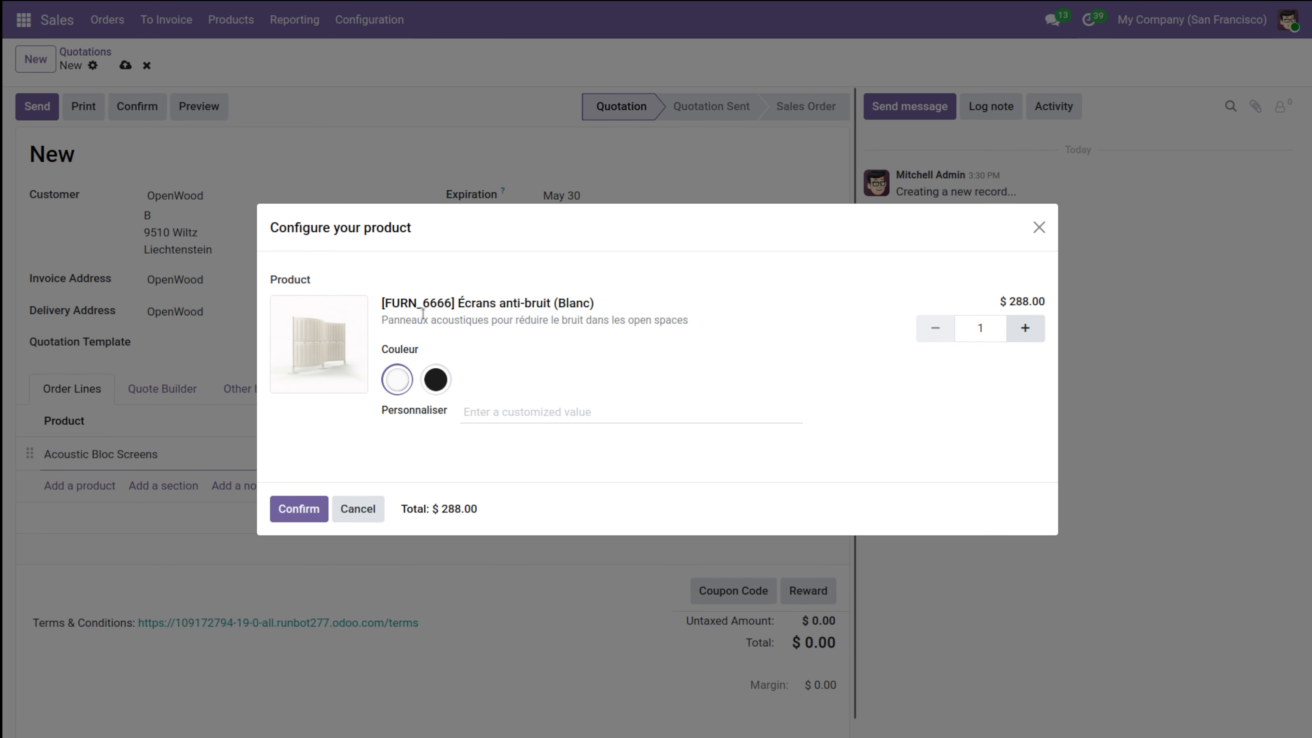
pyautogui.click(299, 517)
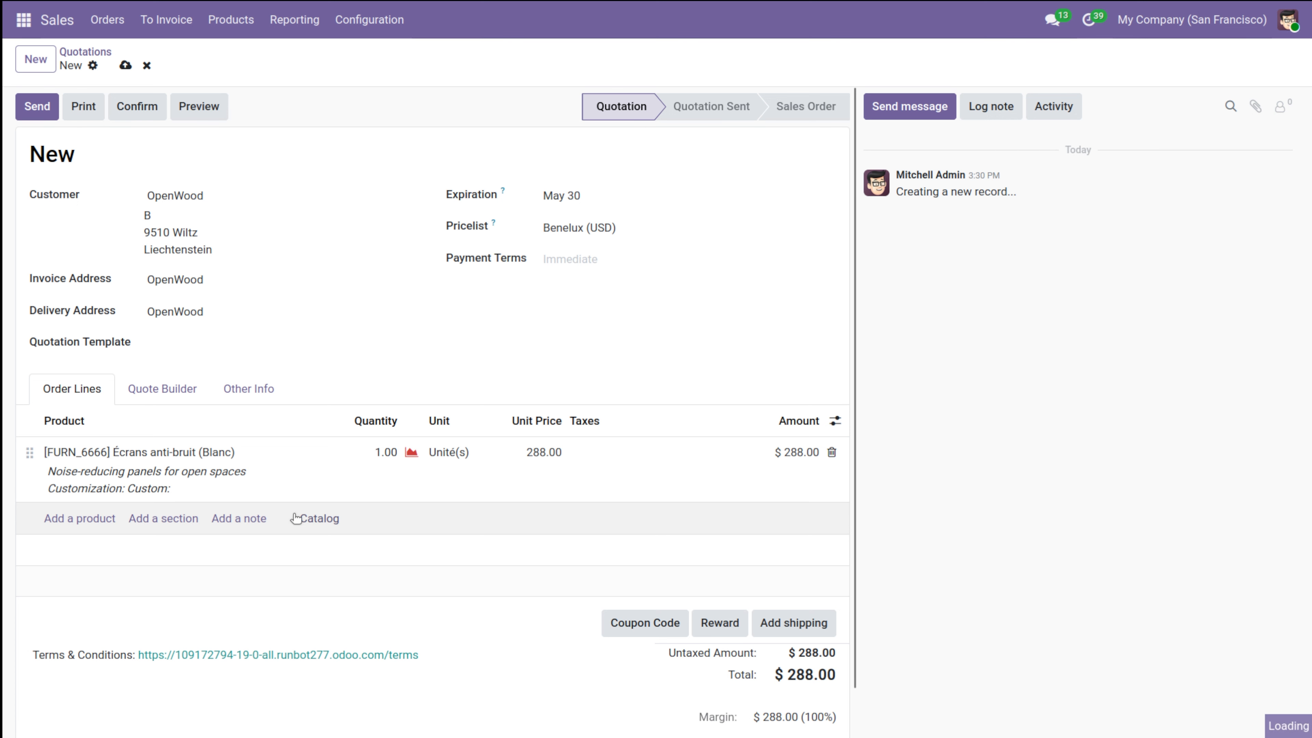
pyautogui.click(411, 454)
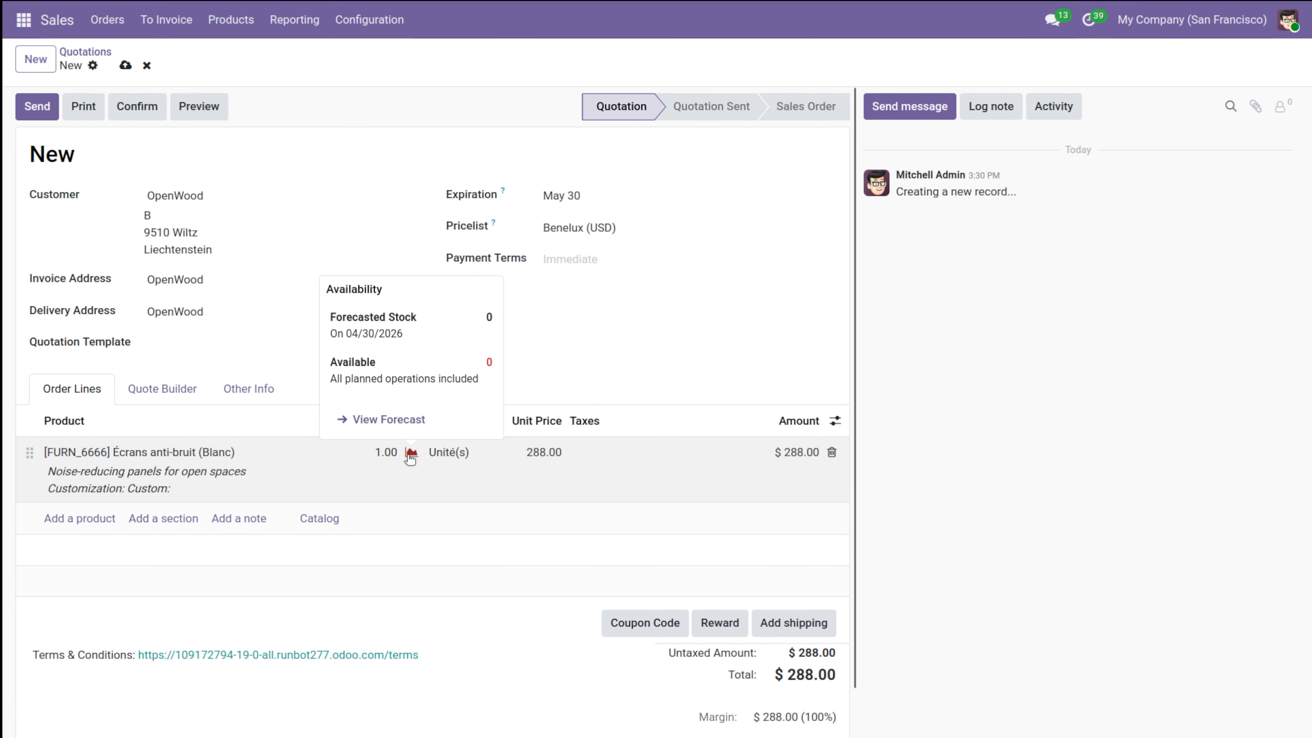
pyautogui.click(832, 451)
pyautogui.click(831, 451)
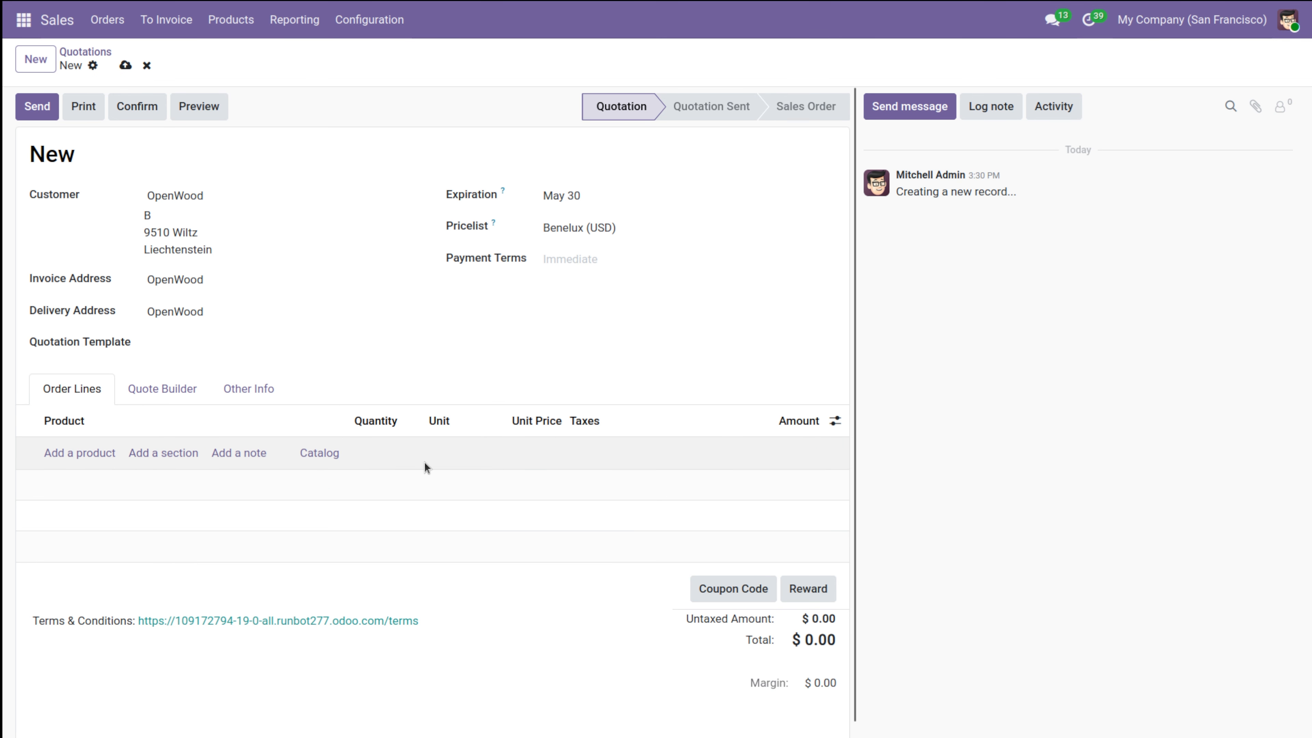
# Add one white Customizable Desk with steel legs to the order lines and confirm the quotation.
pyautogui.click(81, 454)
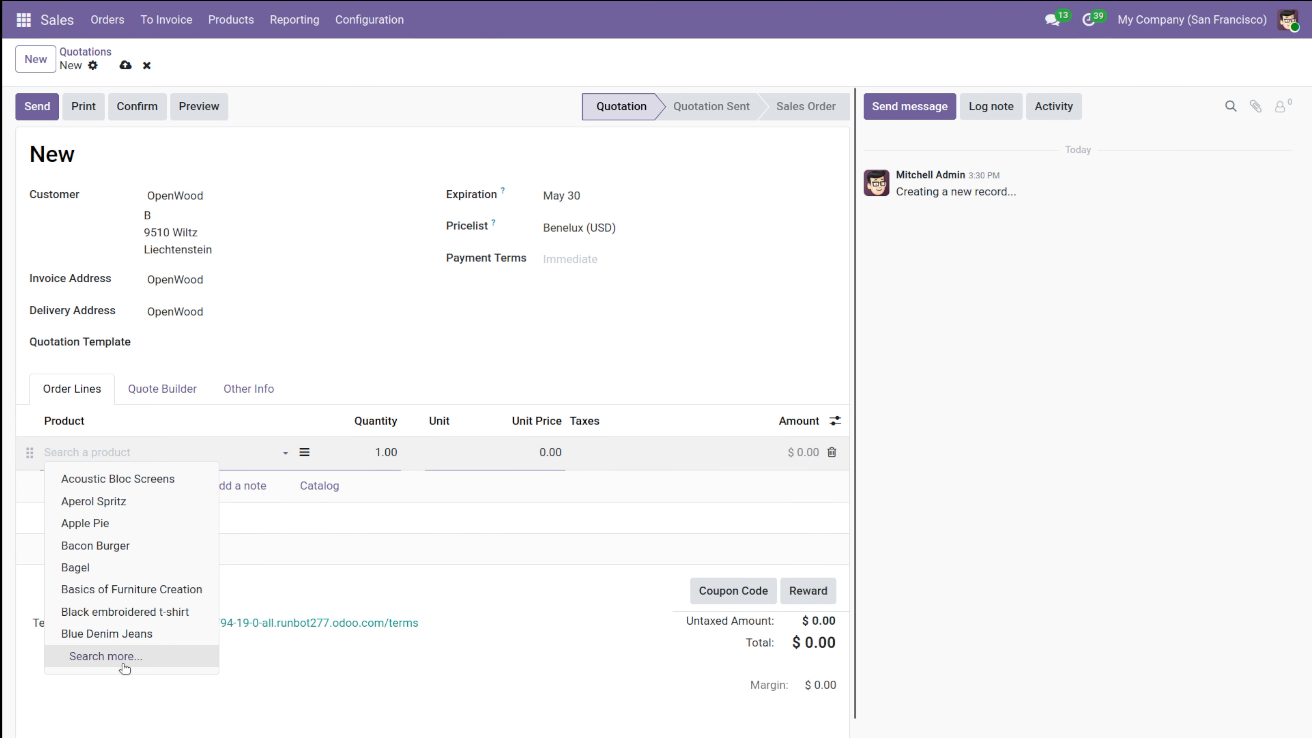
pyautogui.click(122, 664)
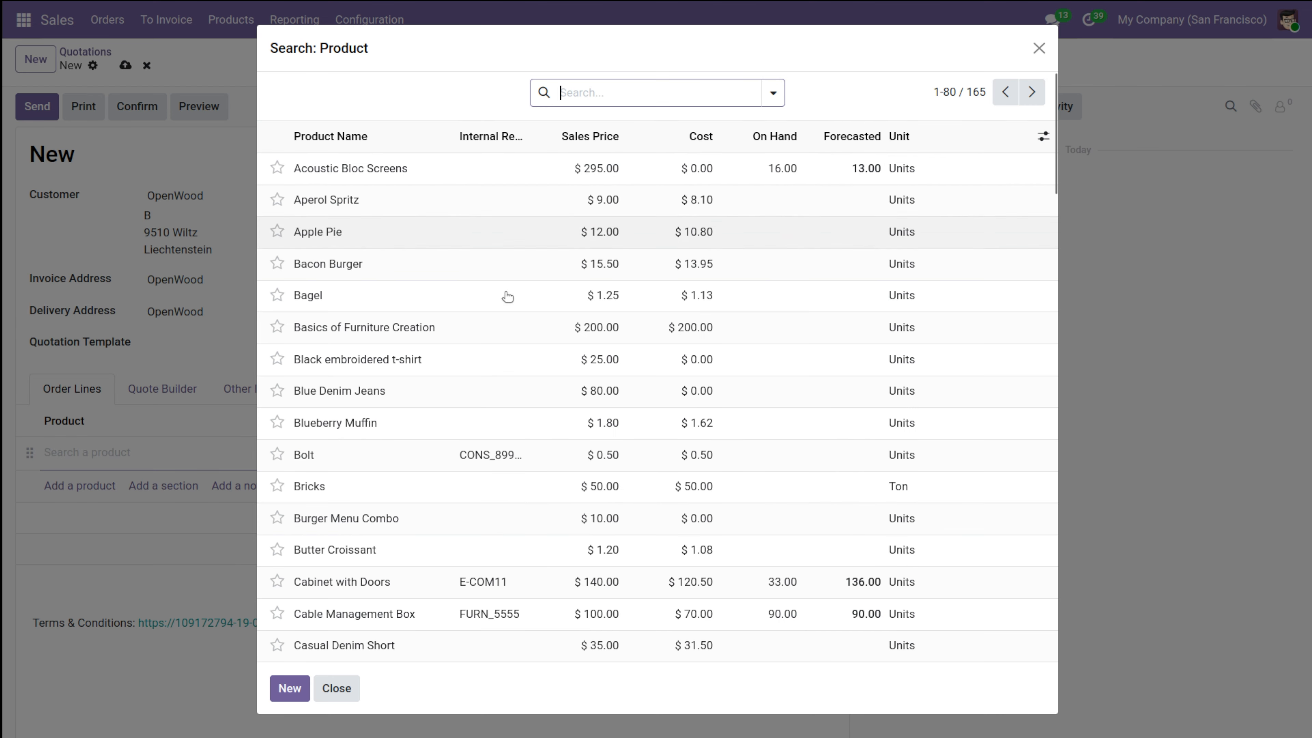
pyautogui.scroll(-15, 455, 497)
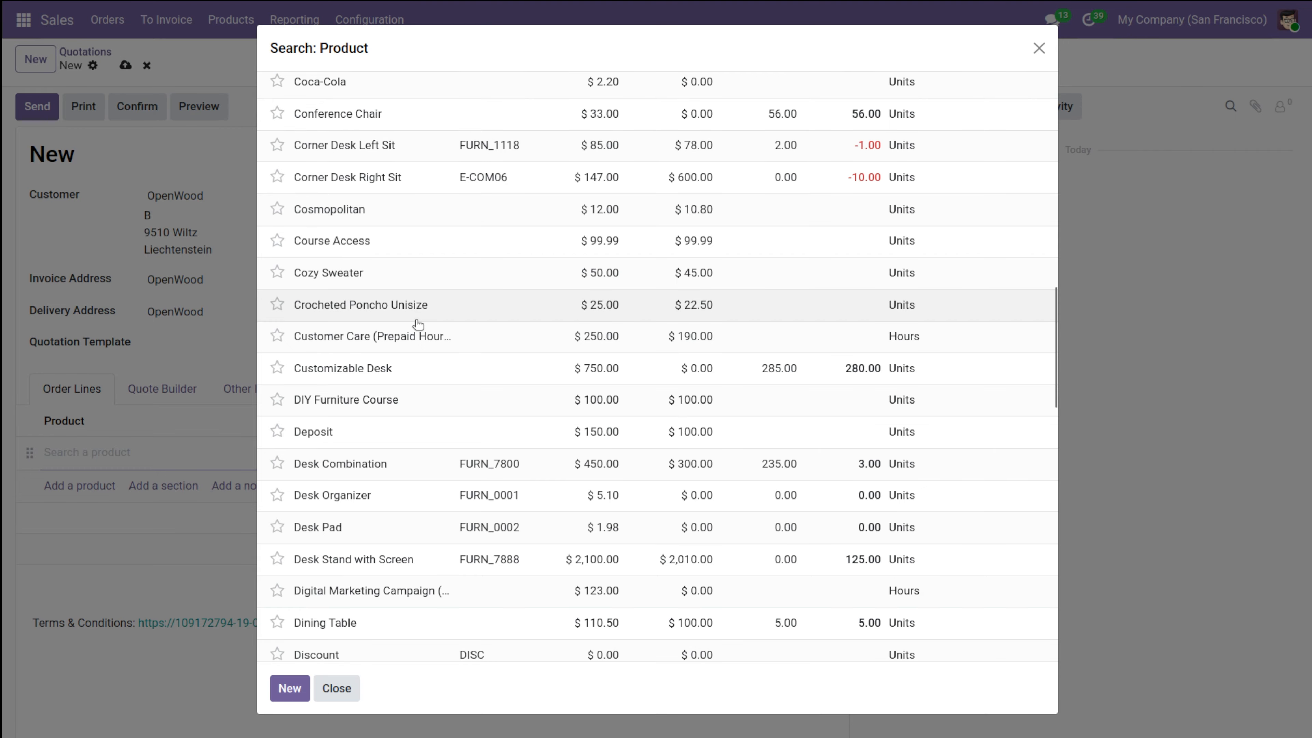
pyautogui.click(419, 372)
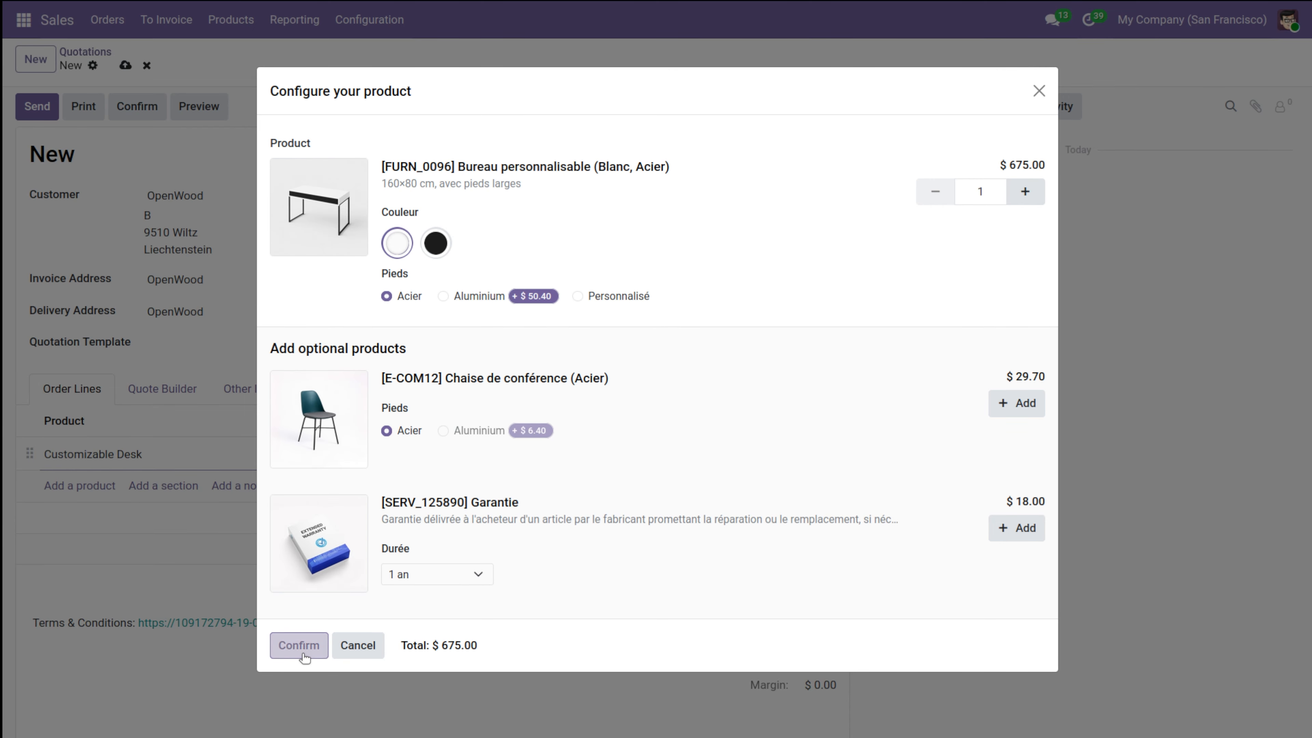
pyautogui.click(299, 645)
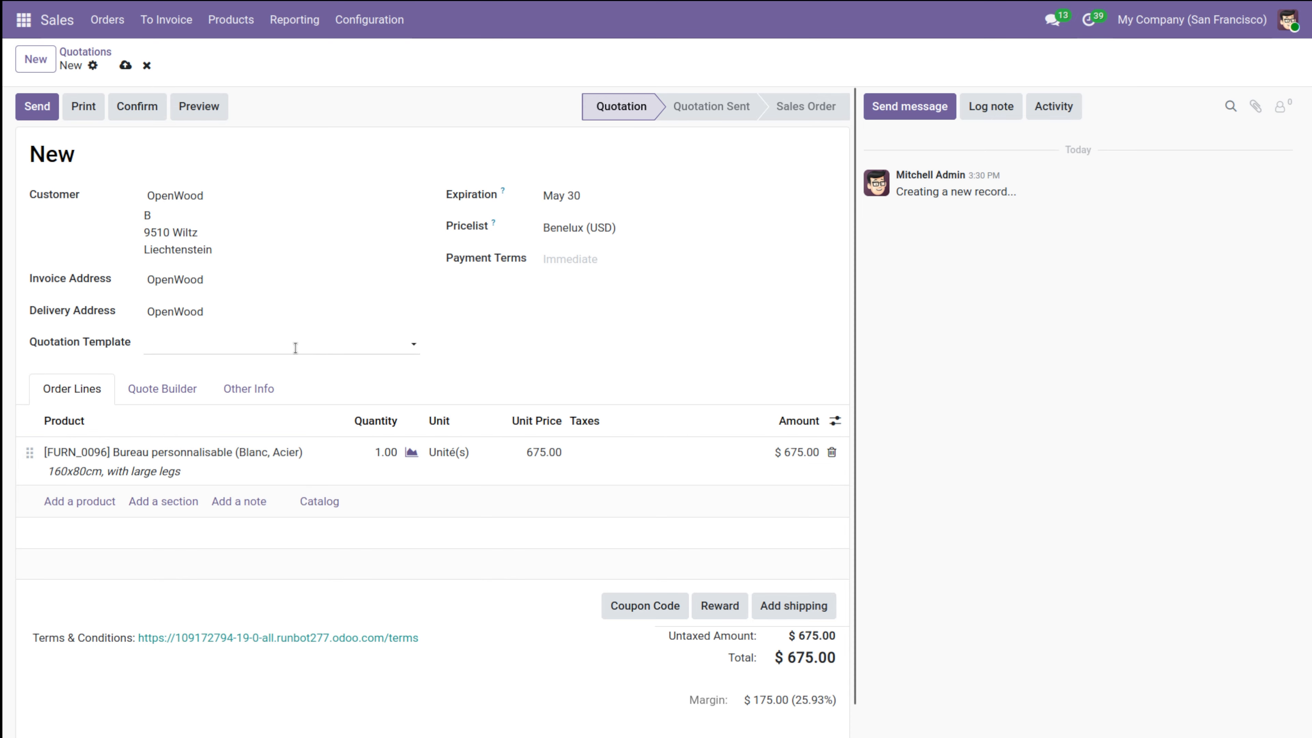
pyautogui.click(129, 116)
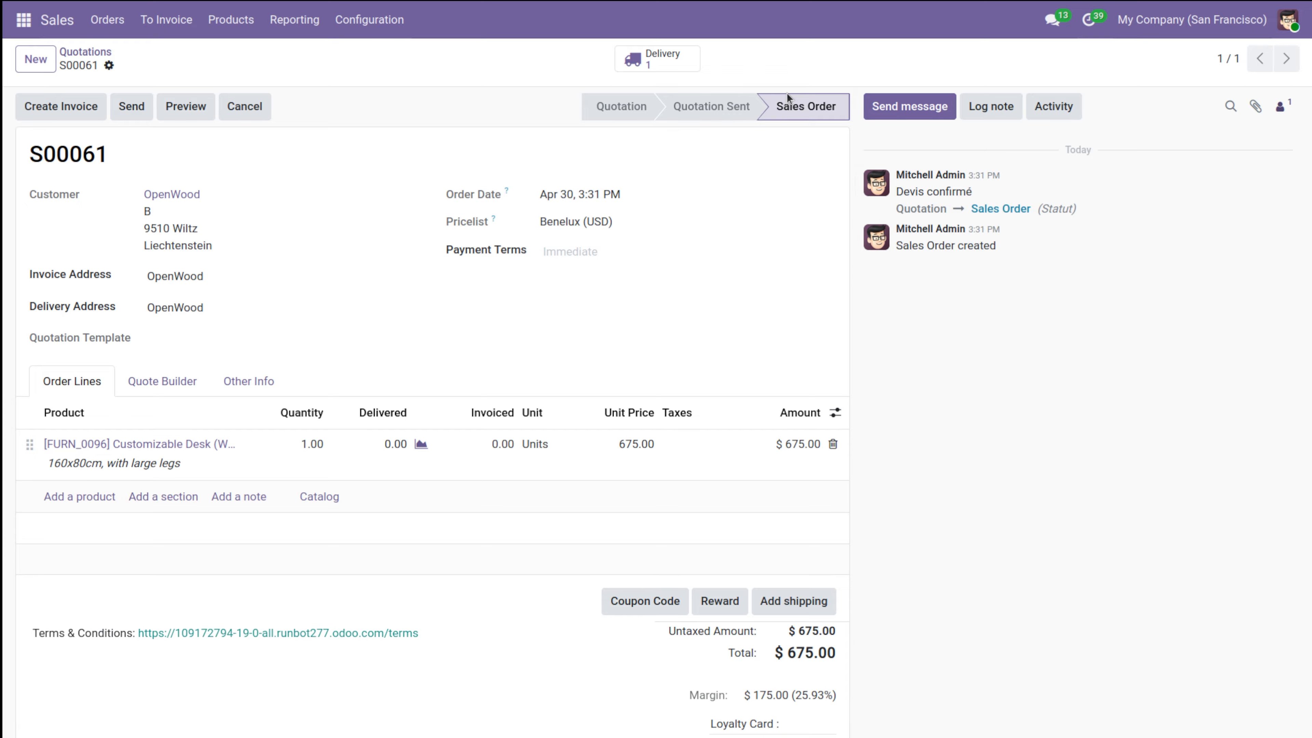
# Validate the sales order's delivery with the SMS confirmation accepted, and return to the sales order.
pyautogui.click(656, 49)
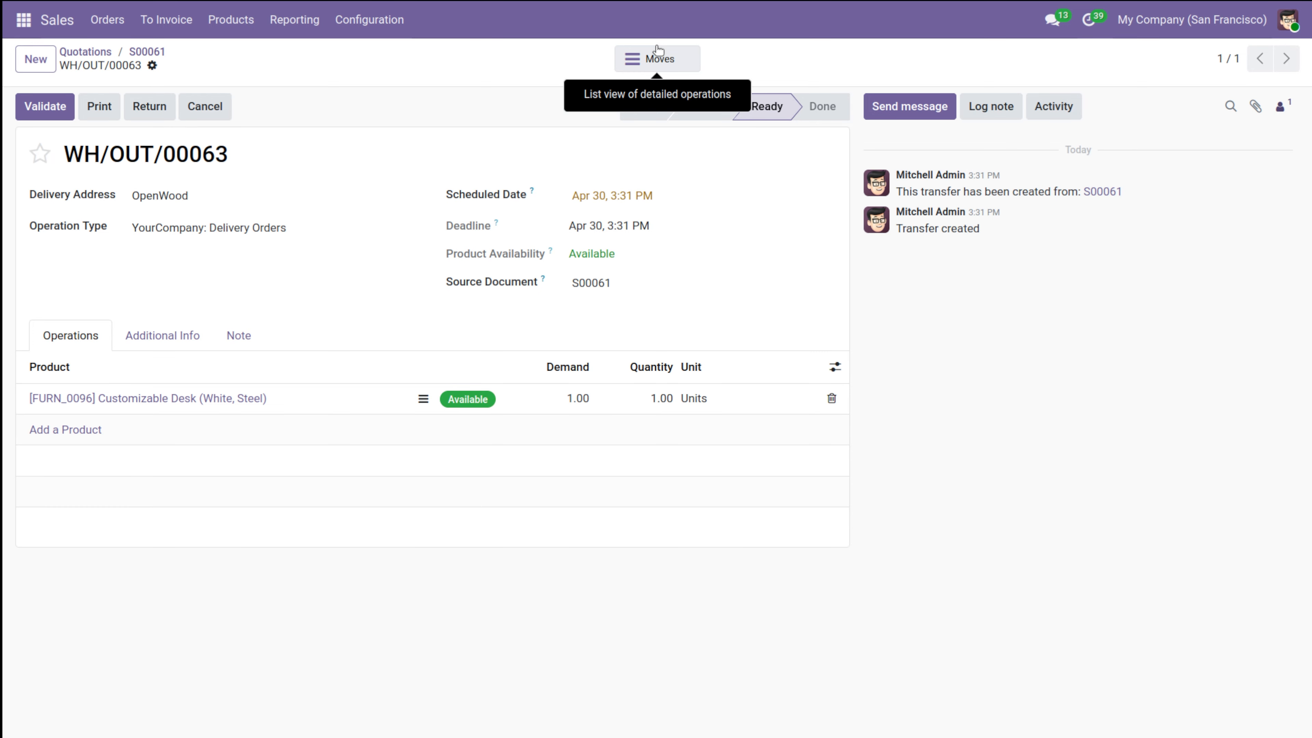
pyautogui.click(58, 106)
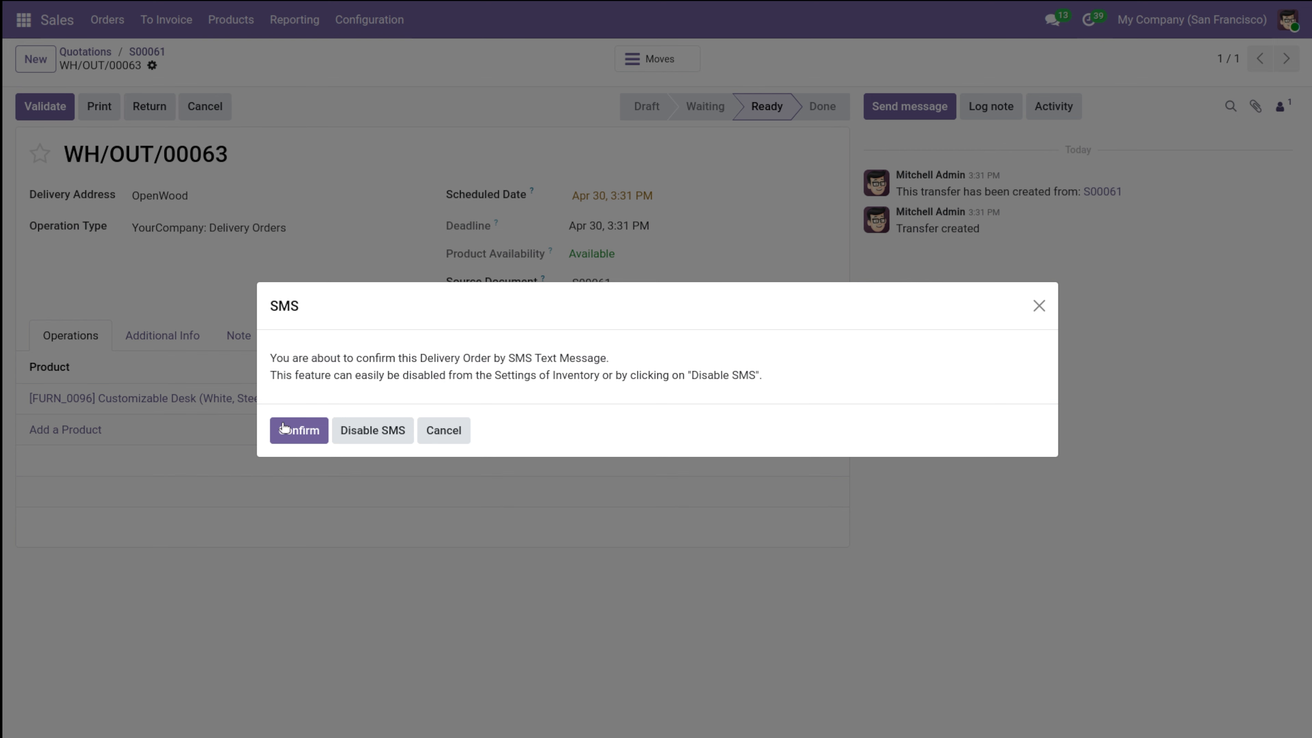
pyautogui.click(289, 430)
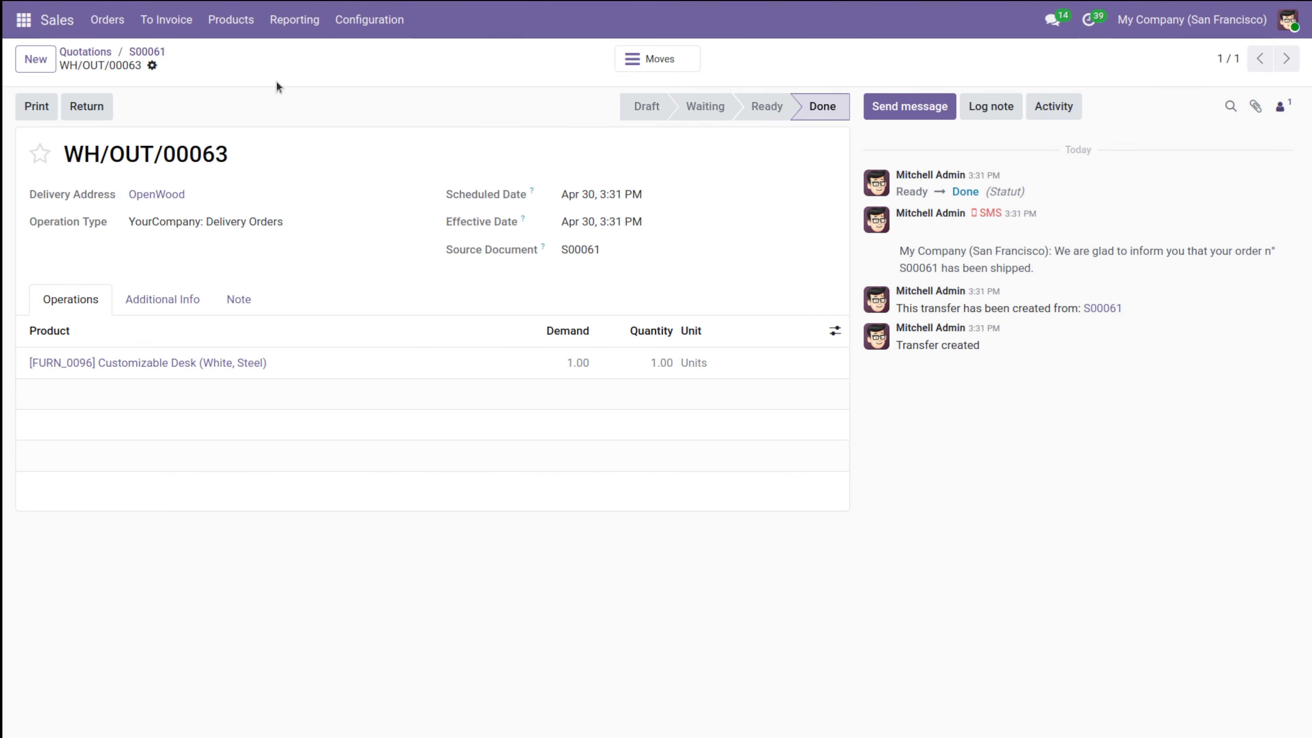
pyautogui.click(155, 54)
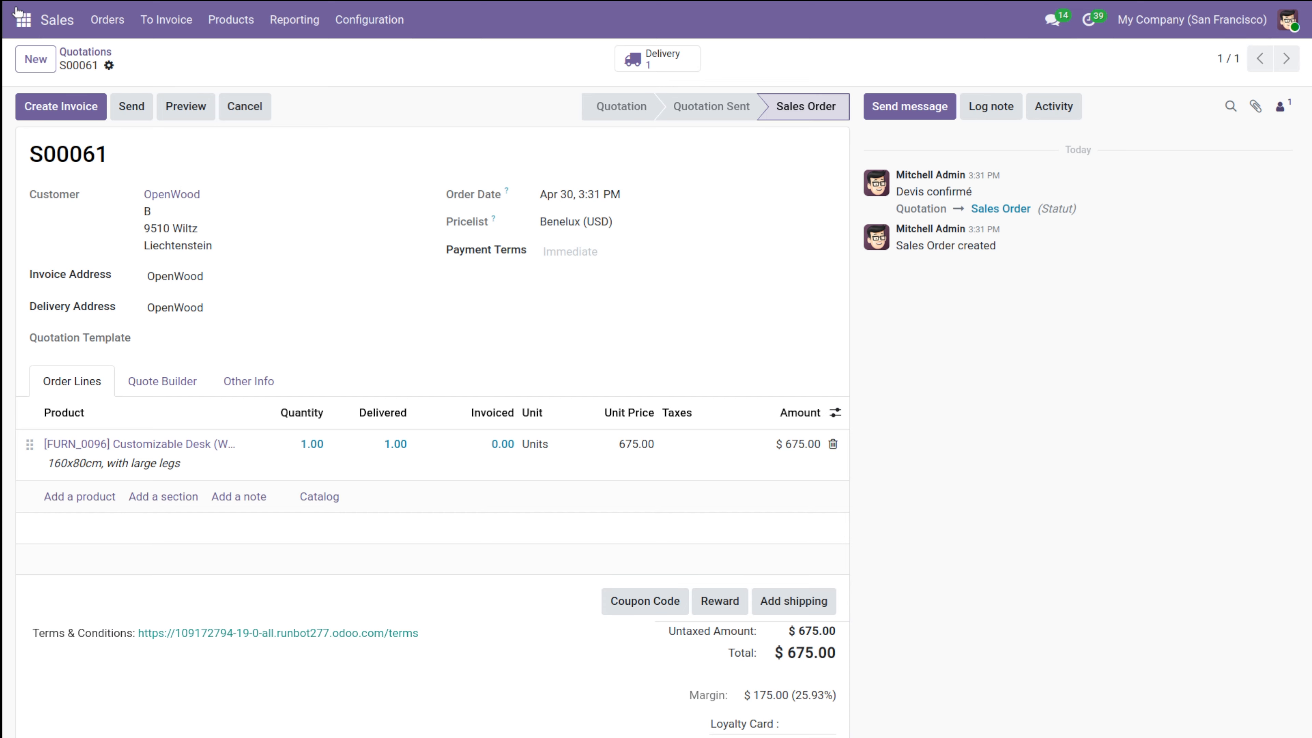
# Switch to Inventory, look up delivery WH/OUT/00011 among the deliveries and open its batch.
pyautogui.click(23, 19)
pyautogui.scroll(-3, 47, 352)
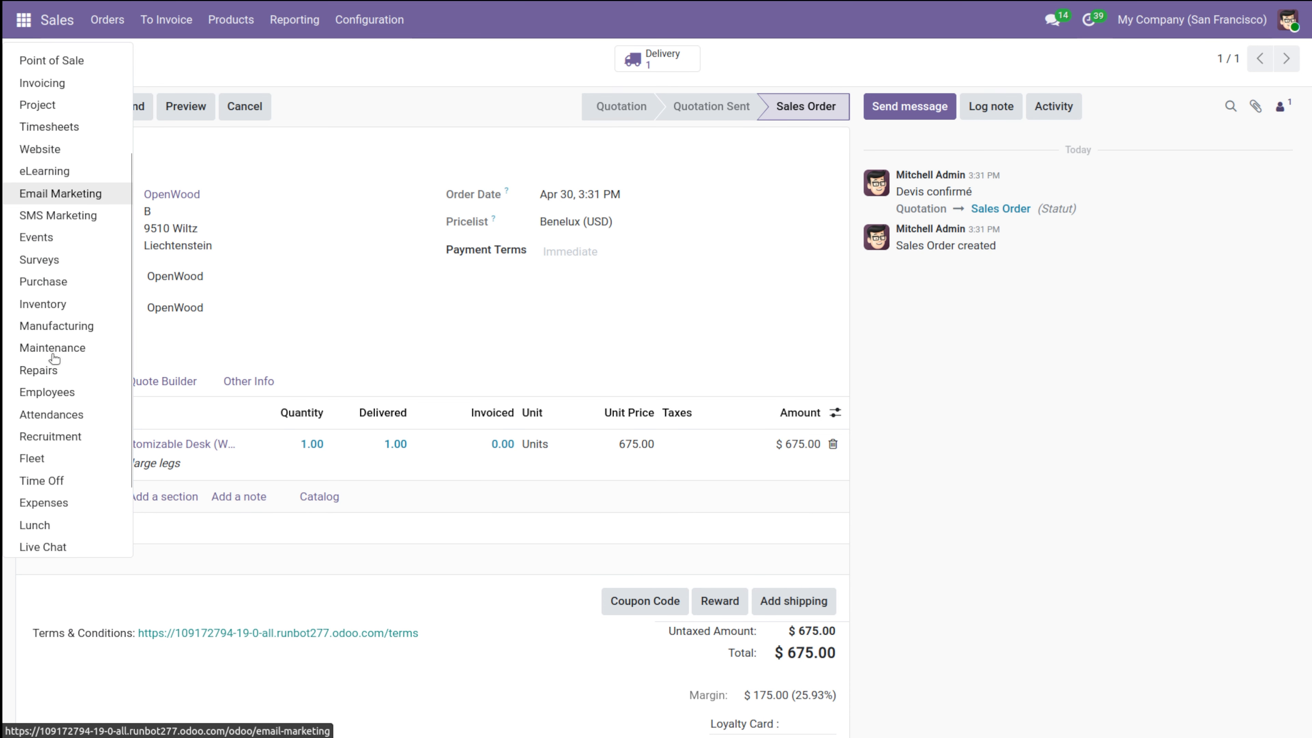
pyautogui.click(43, 286)
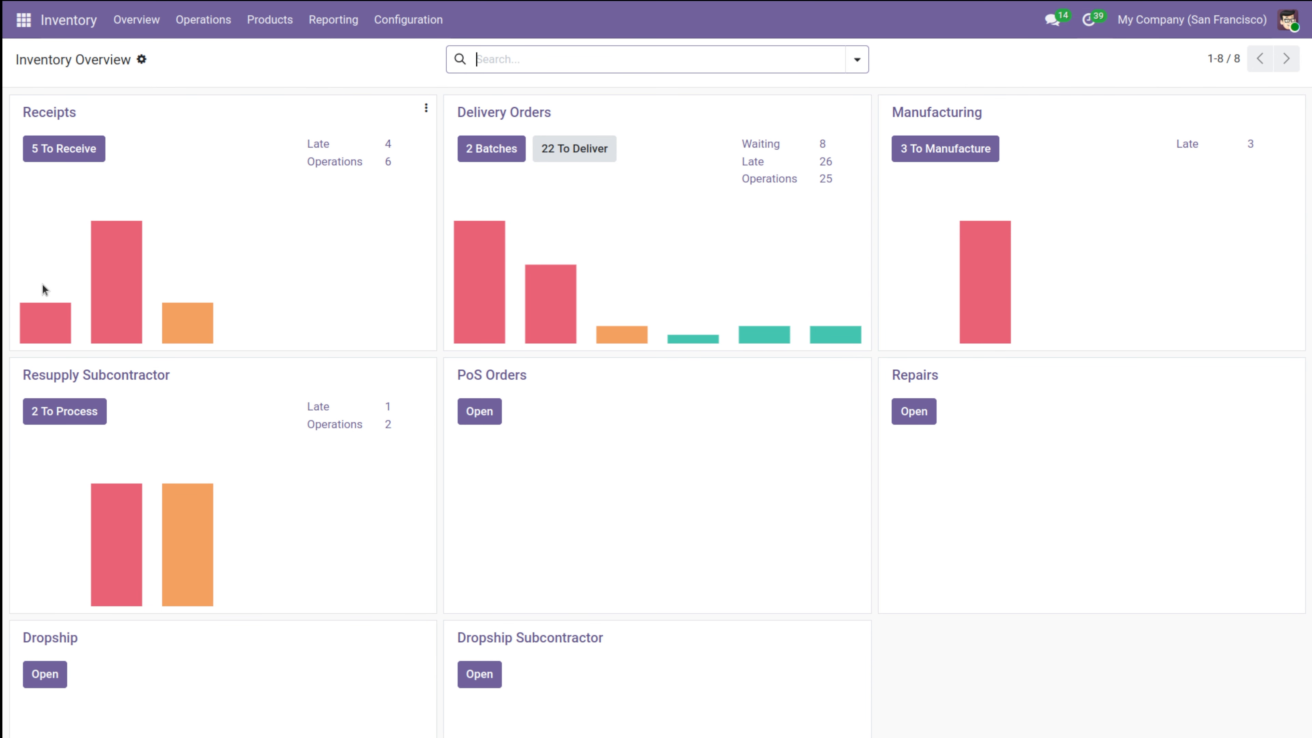
pyautogui.click(202, 36)
pyautogui.click(221, 106)
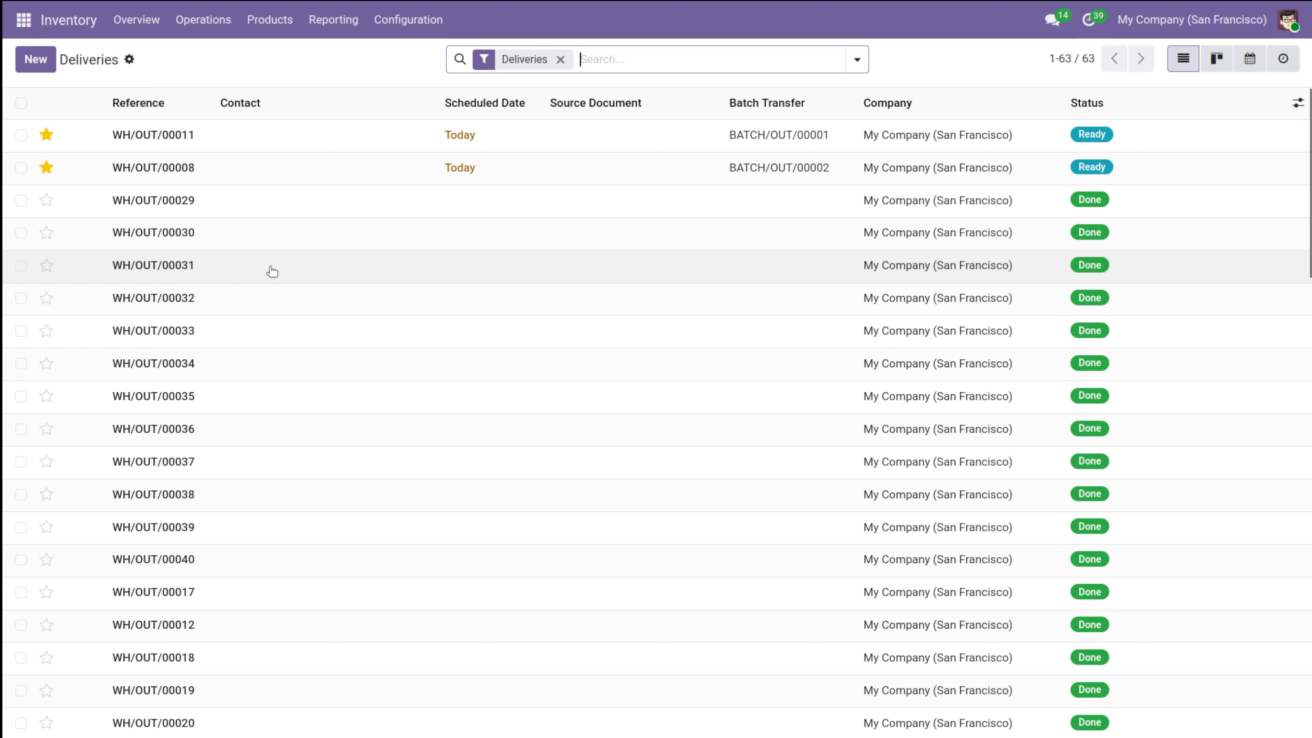
pyautogui.click(240, 133)
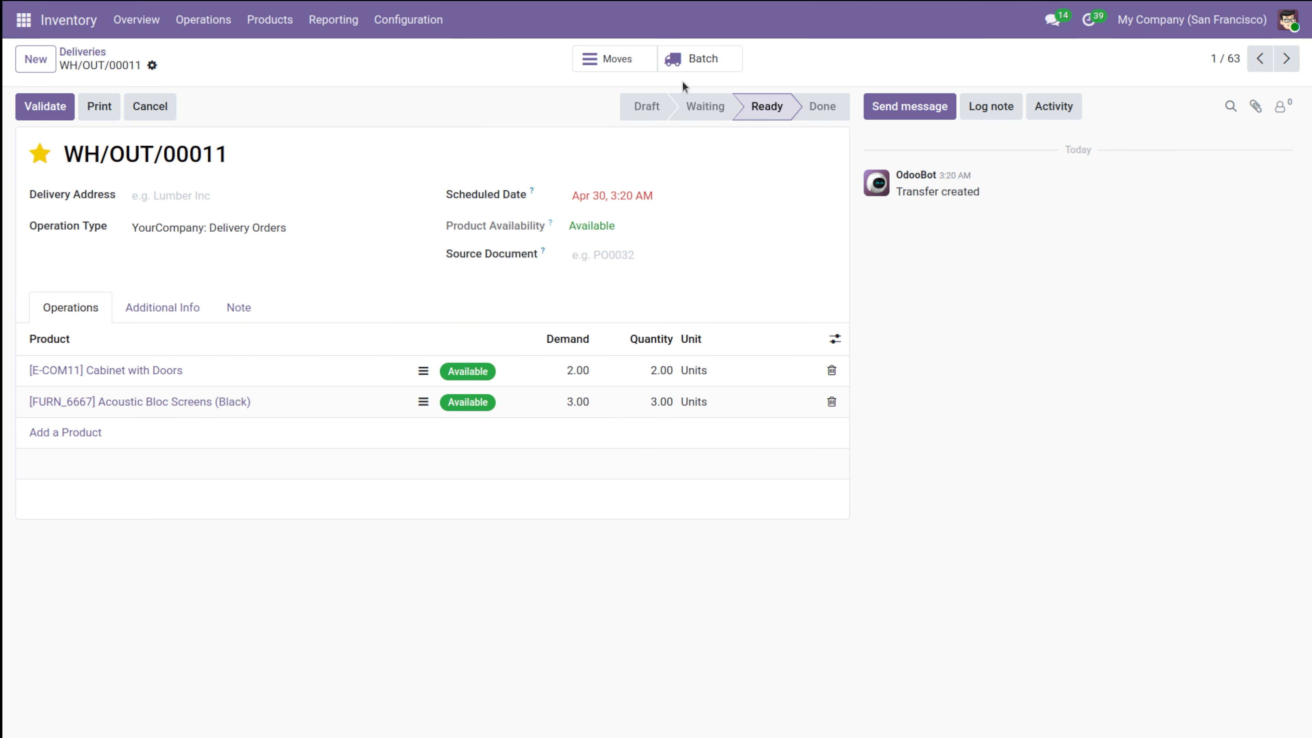
pyautogui.click(702, 55)
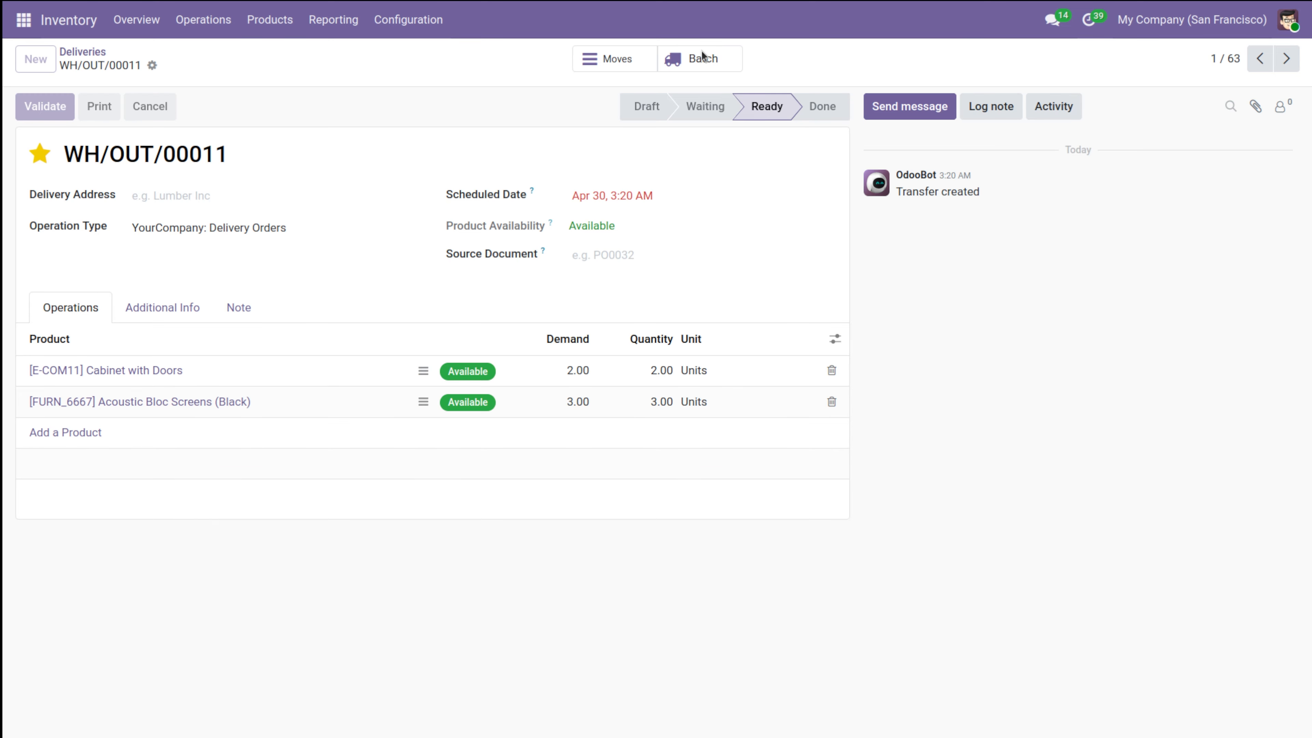
# View the list of inventory products.
pyautogui.click(224, 26)
pyautogui.moveTo(269, 21)
pyautogui.click(261, 59)
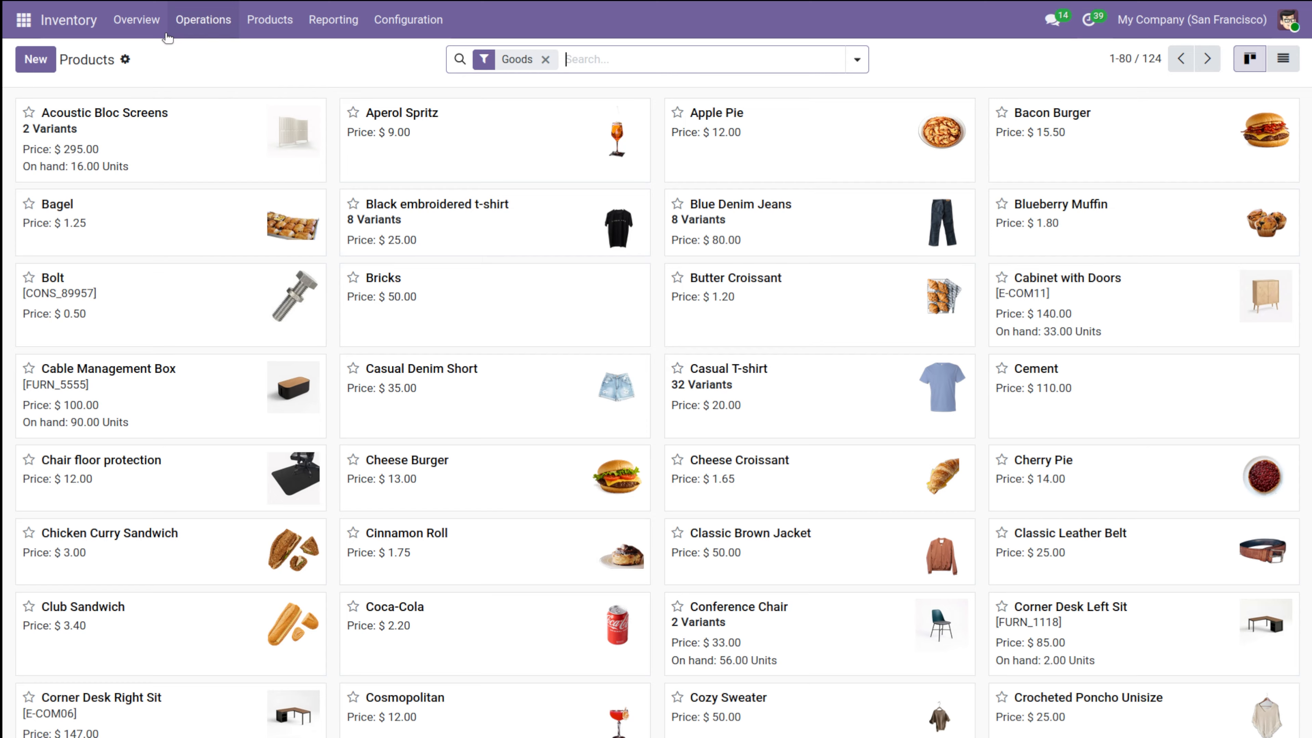
# Create a new delivery order and set its delivery address to the first suggested contact.
pyautogui.click(203, 19)
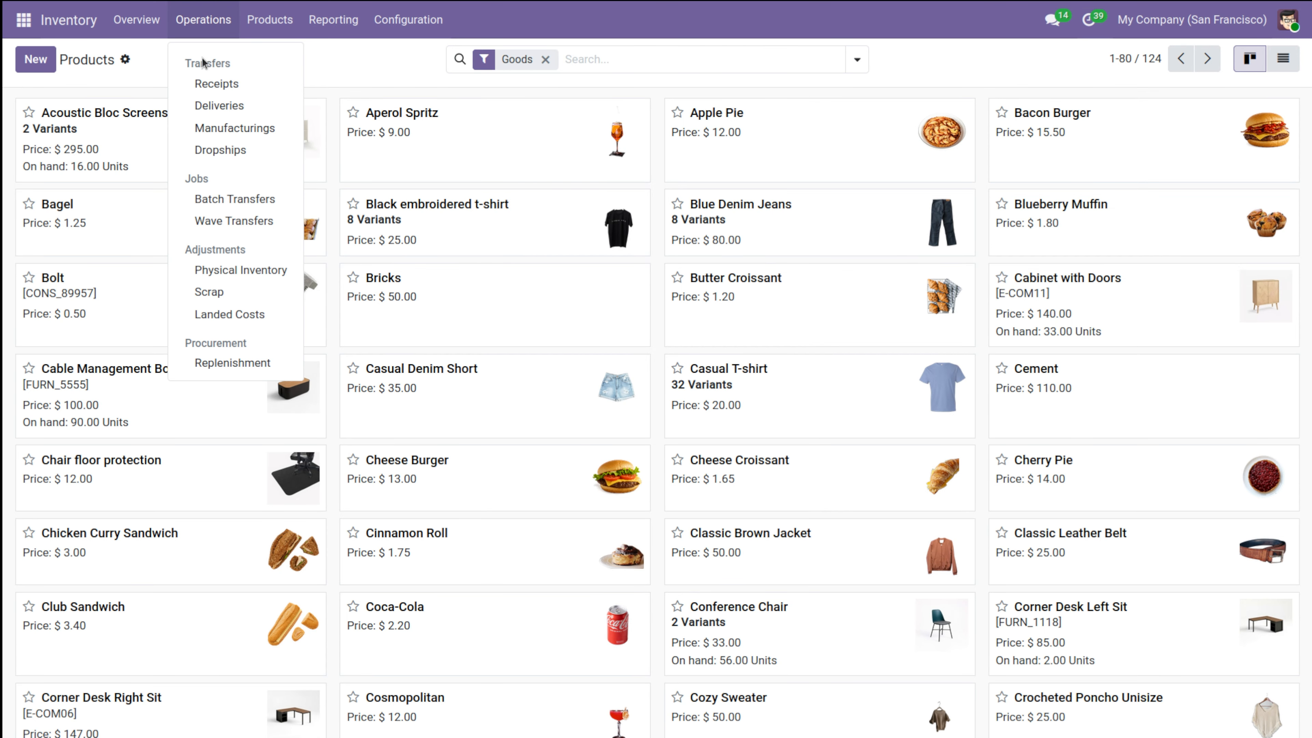
pyautogui.click(230, 107)
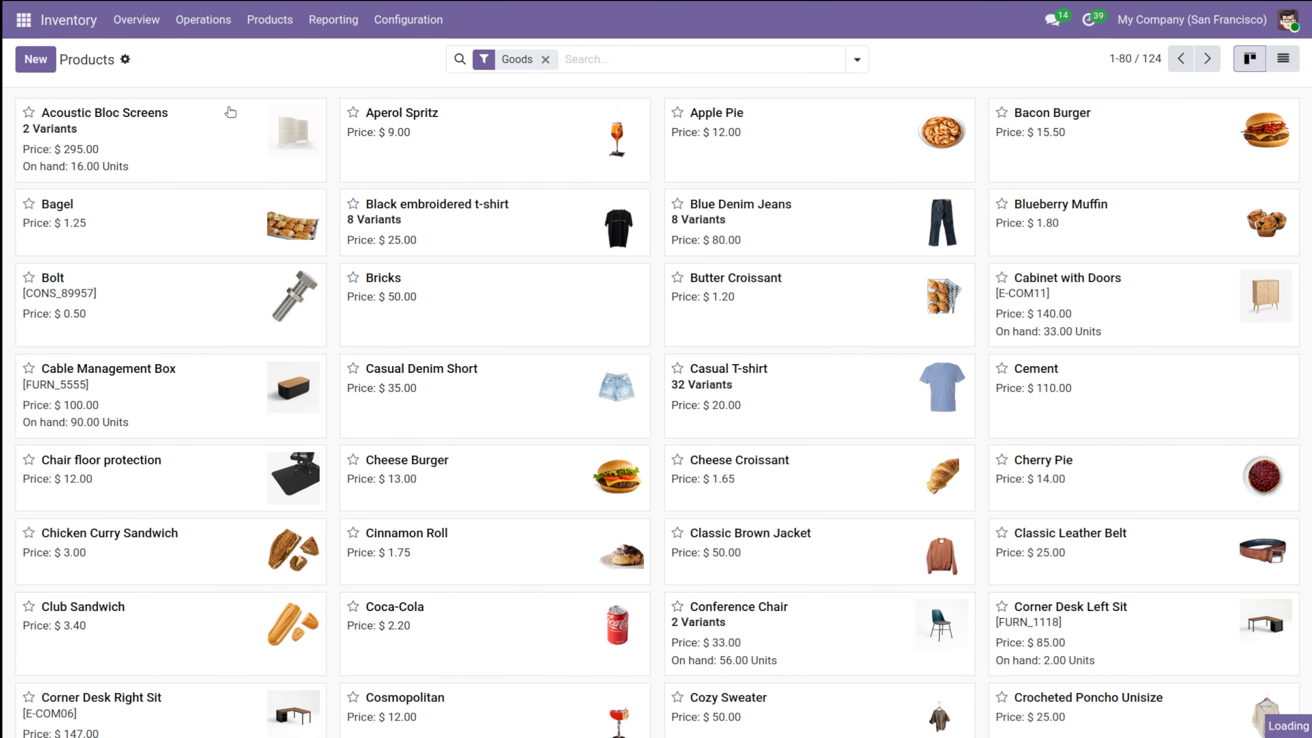
pyautogui.click(32, 60)
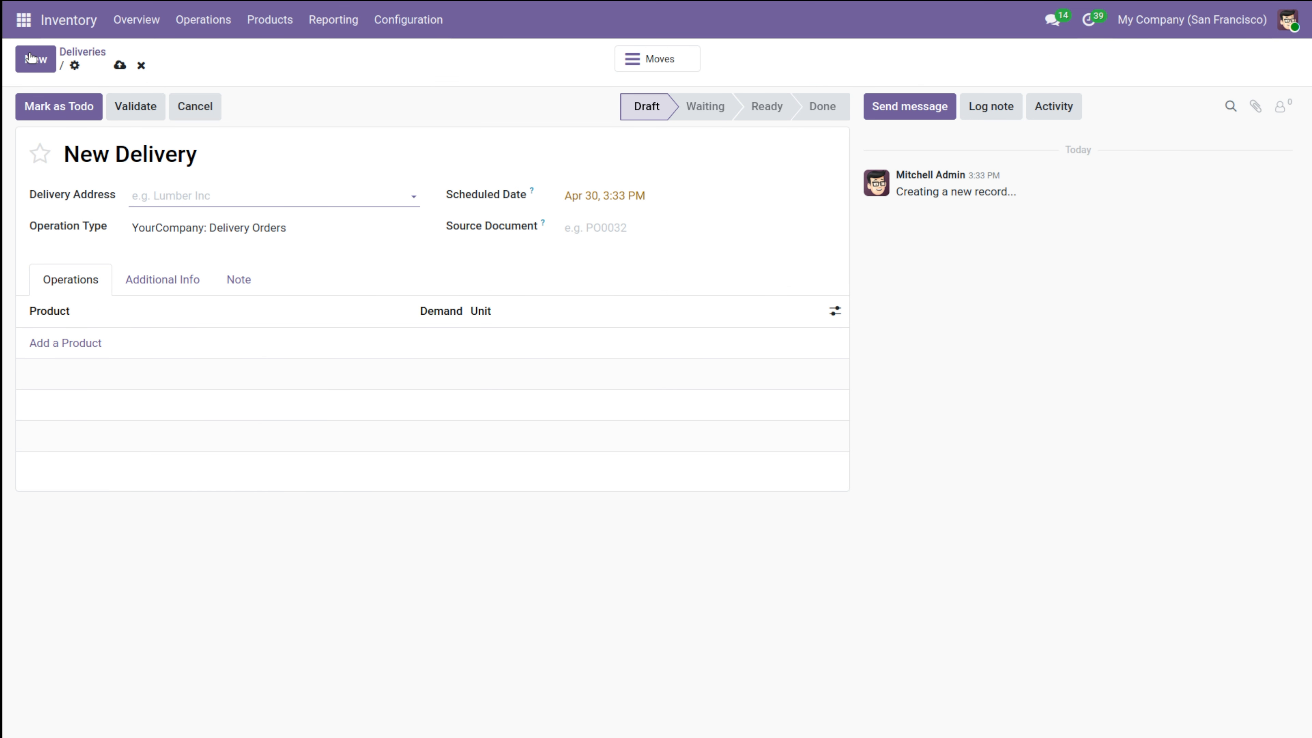
pyautogui.click(202, 194)
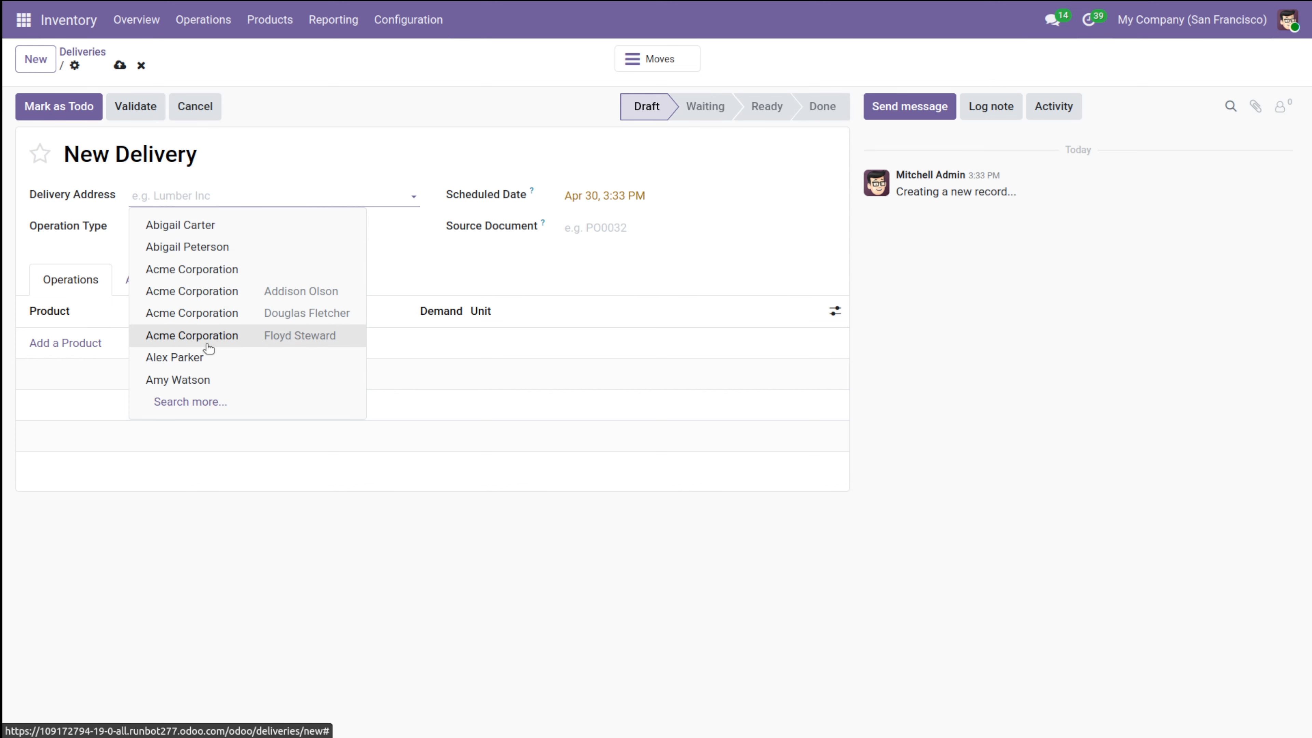
pyautogui.click(214, 230)
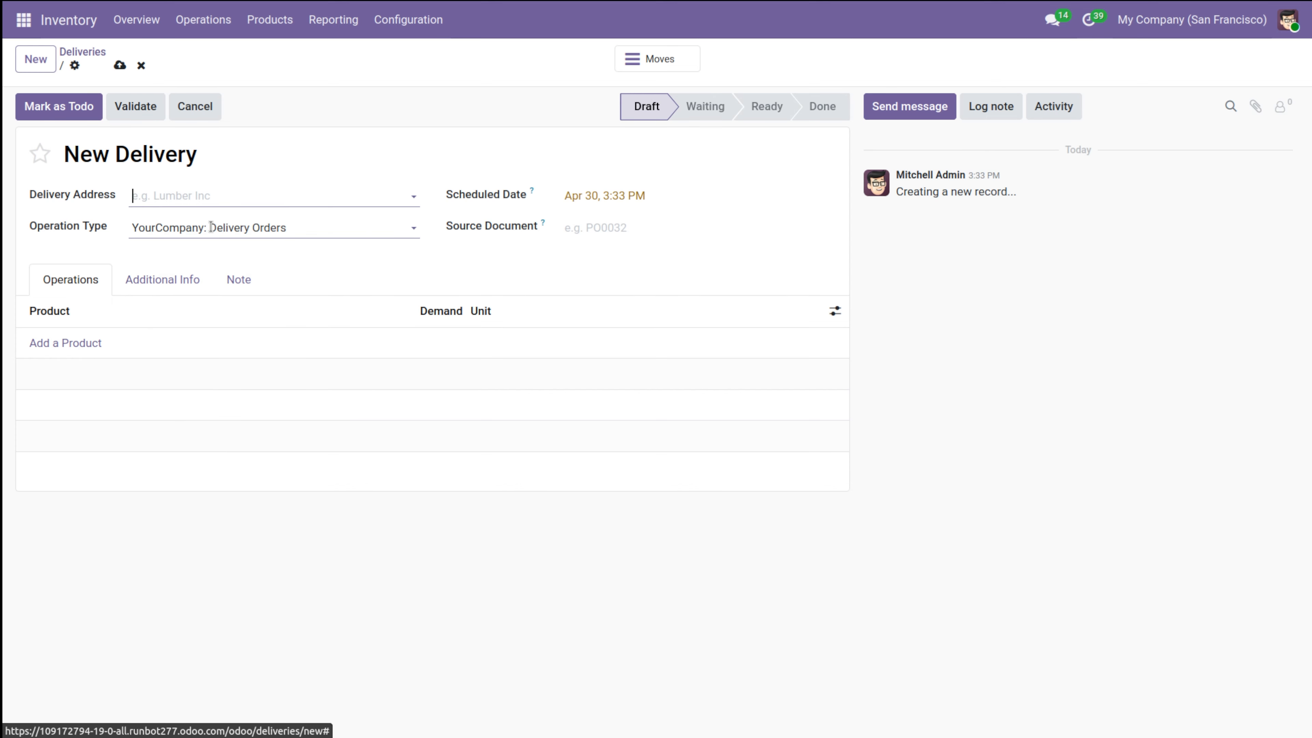
# Add the product Corner Desk Right Sit to the new delivery and try to validate it.
pyautogui.click(61, 344)
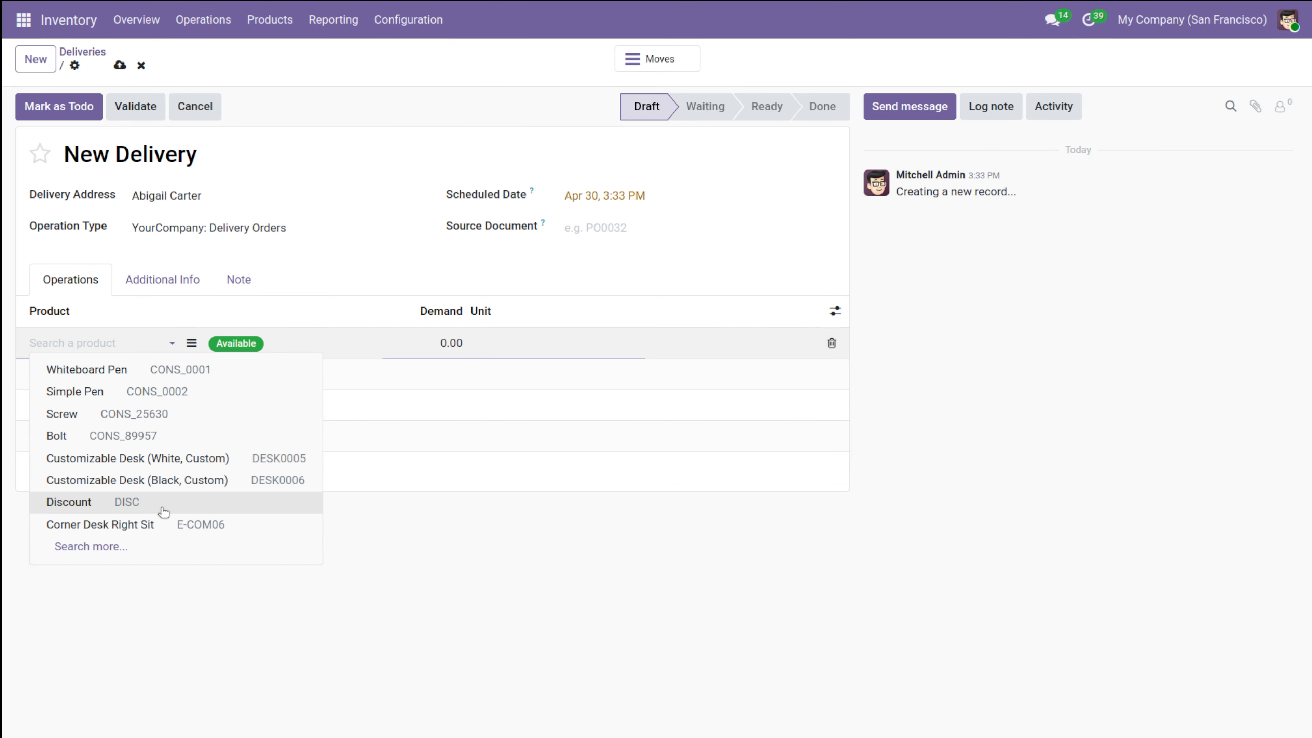
pyautogui.click(165, 518)
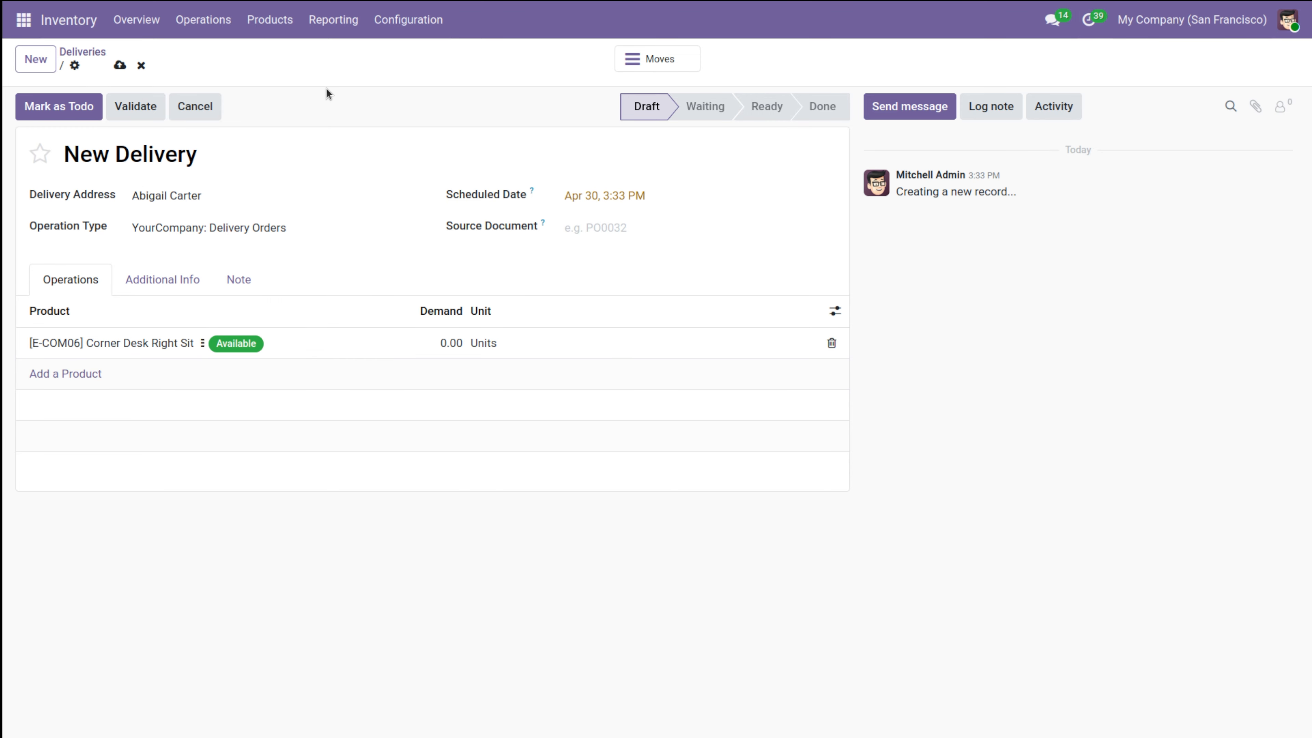
pyautogui.click(143, 104)
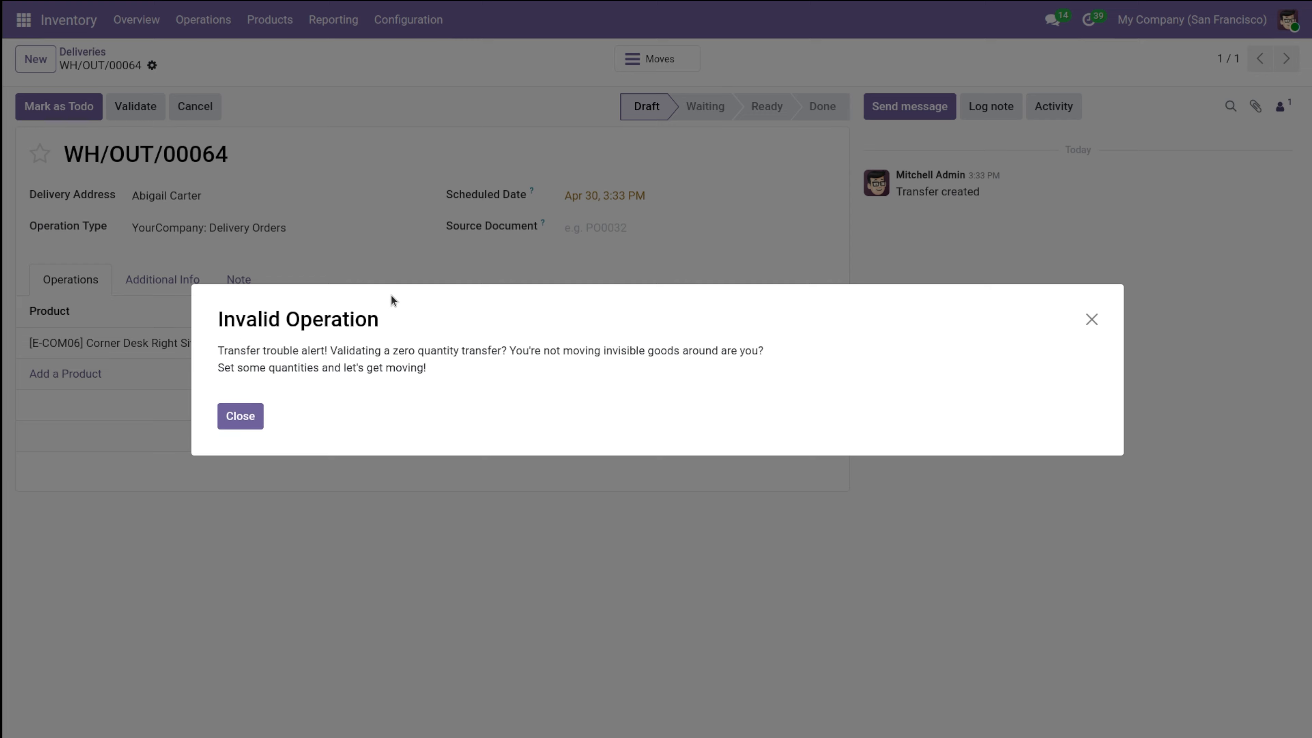
pyautogui.click(252, 413)
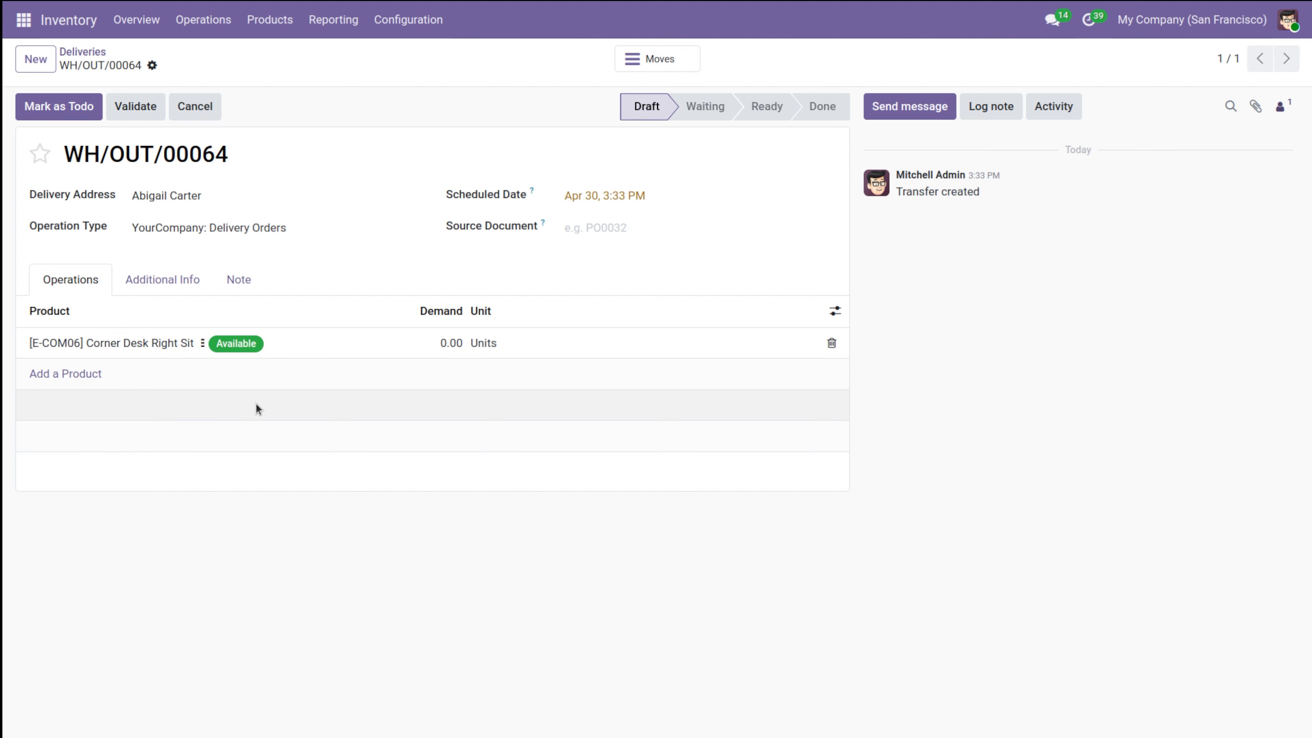
# Set the demand for Corner Desk Right Sit to 5 units.
pyautogui.click(448, 339)
pyautogui.write('5')
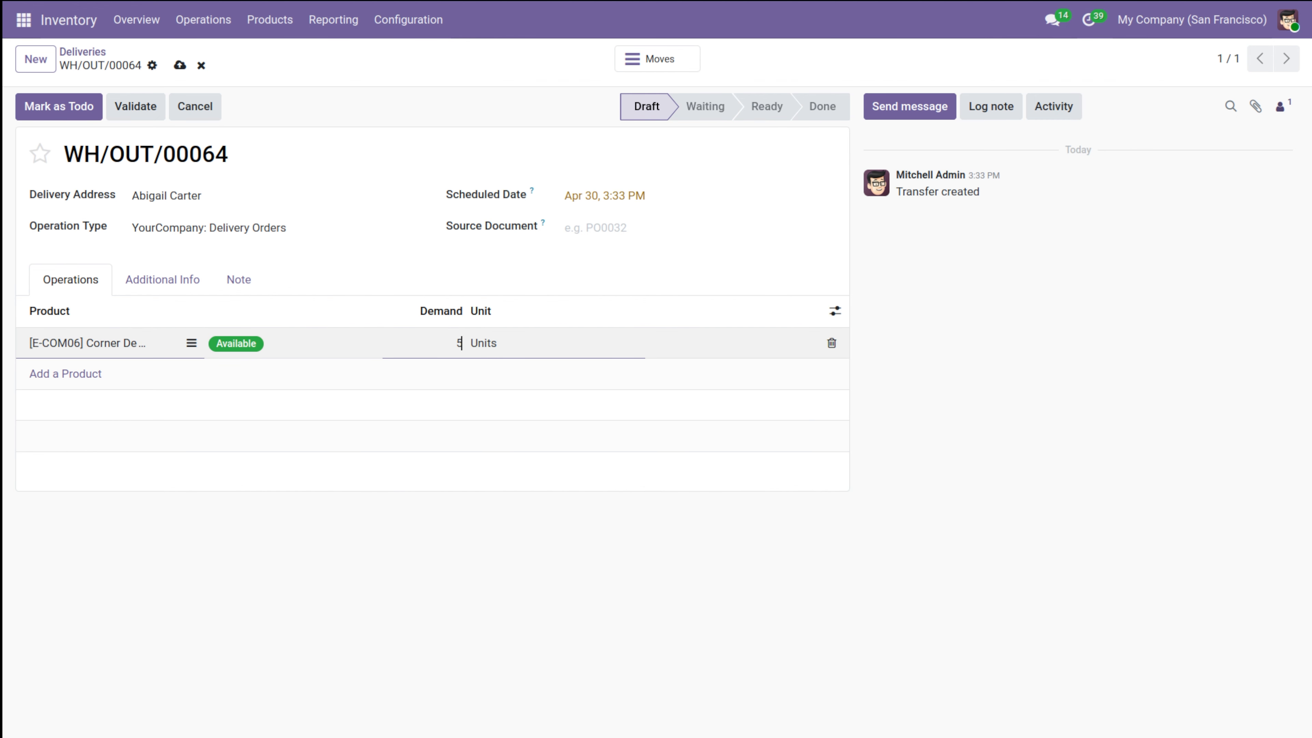
pyautogui.click(372, 228)
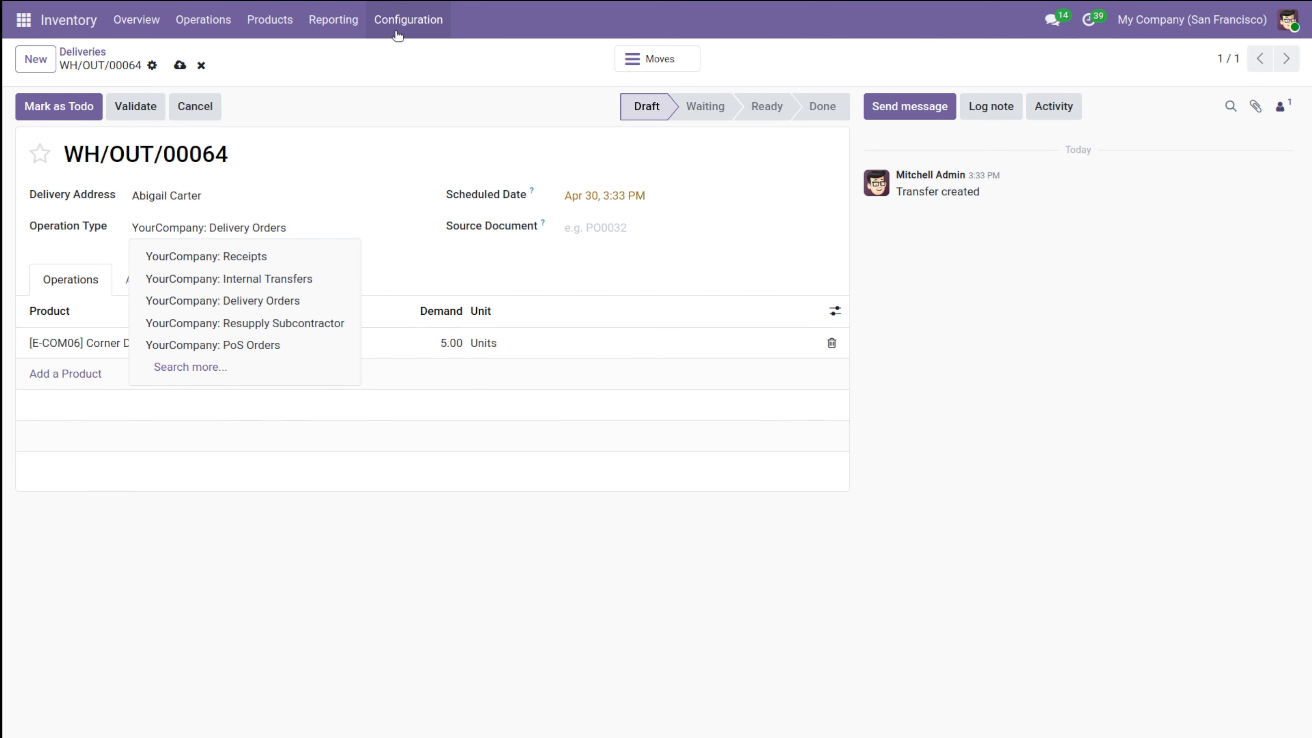
# Validate the delivery order for Corner Desk Right Sit and return to the list of deliveries.
pyautogui.click(369, 89)
pyautogui.click(131, 110)
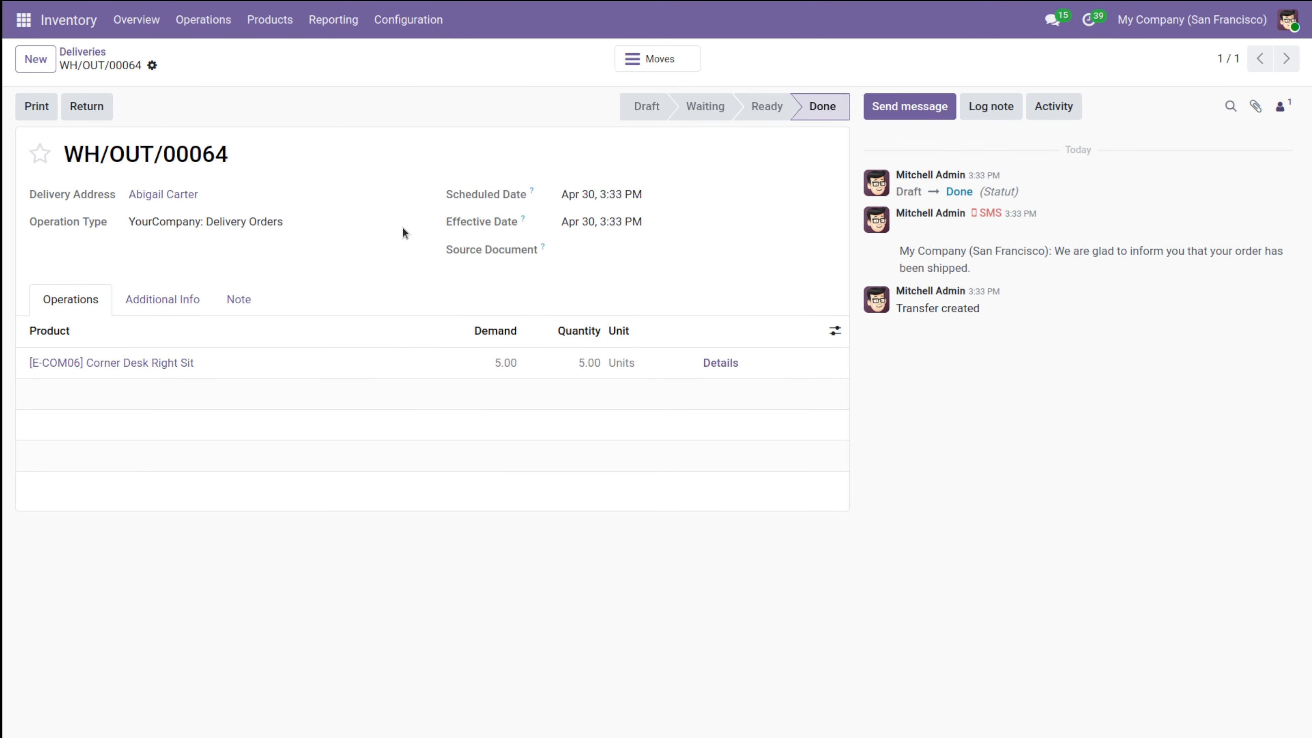
pyautogui.click(77, 52)
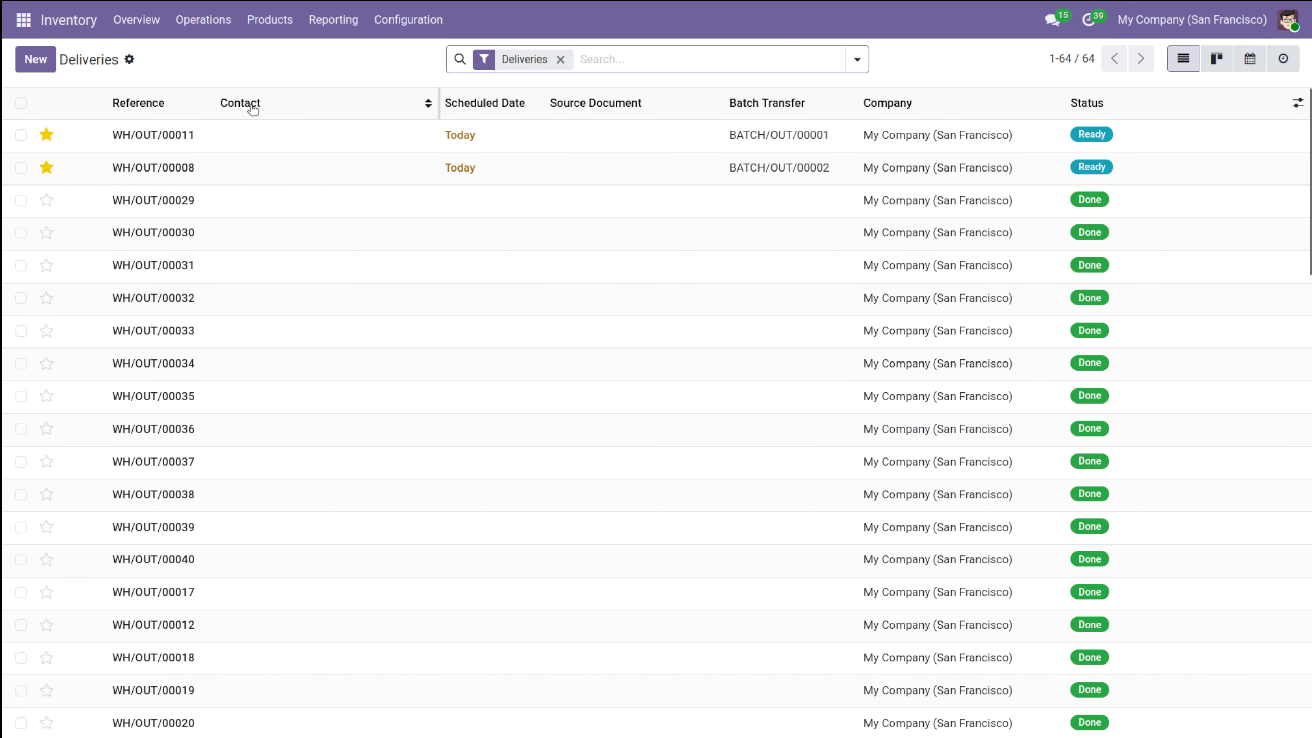
# Display the inventory product catalogue and look through the available inventory operations.
pyautogui.click(269, 20)
pyautogui.click(281, 60)
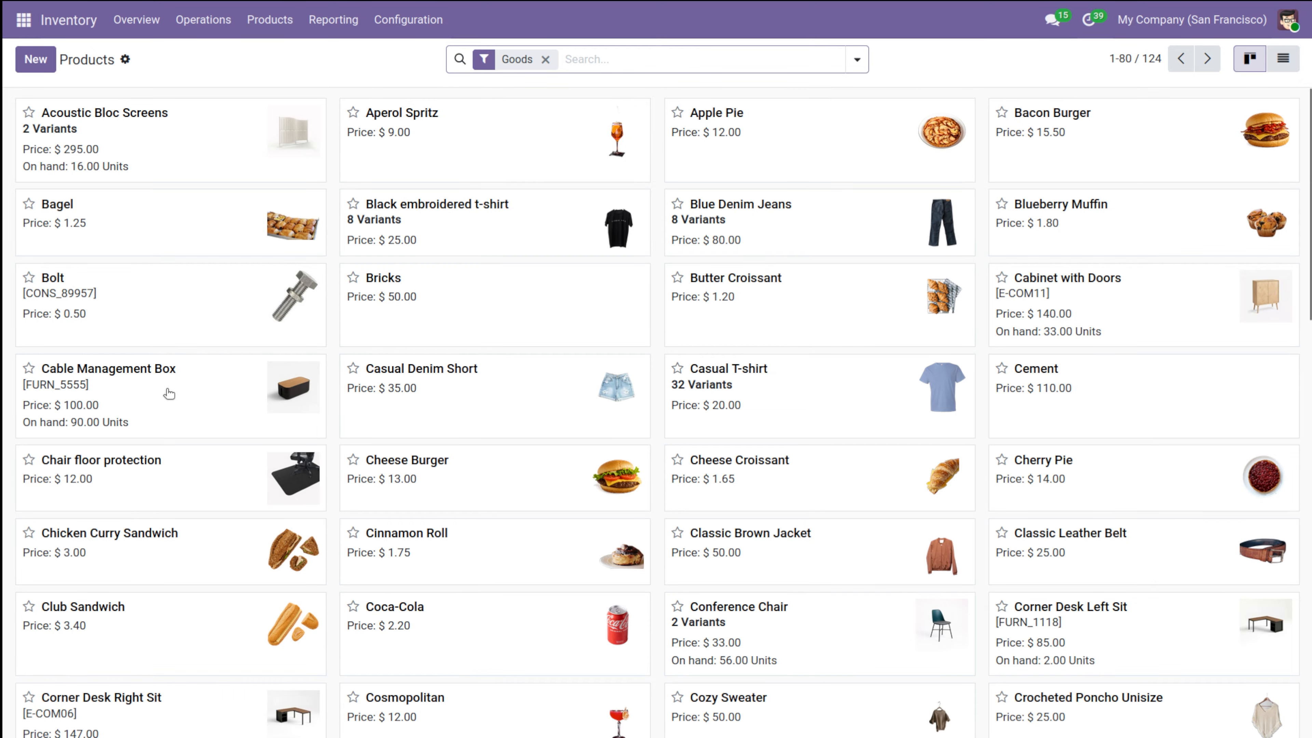
pyautogui.click(270, 20)
pyautogui.moveTo(186, 34)
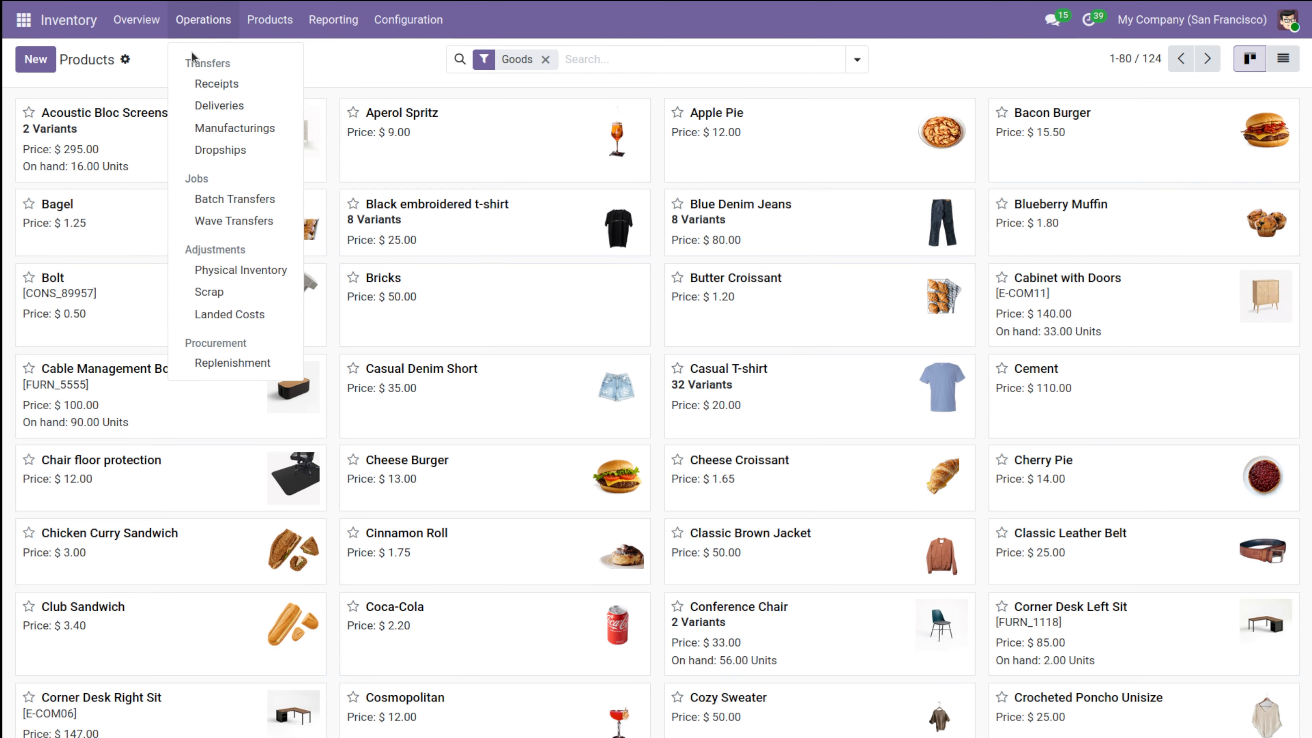
pyautogui.click(132, 46)
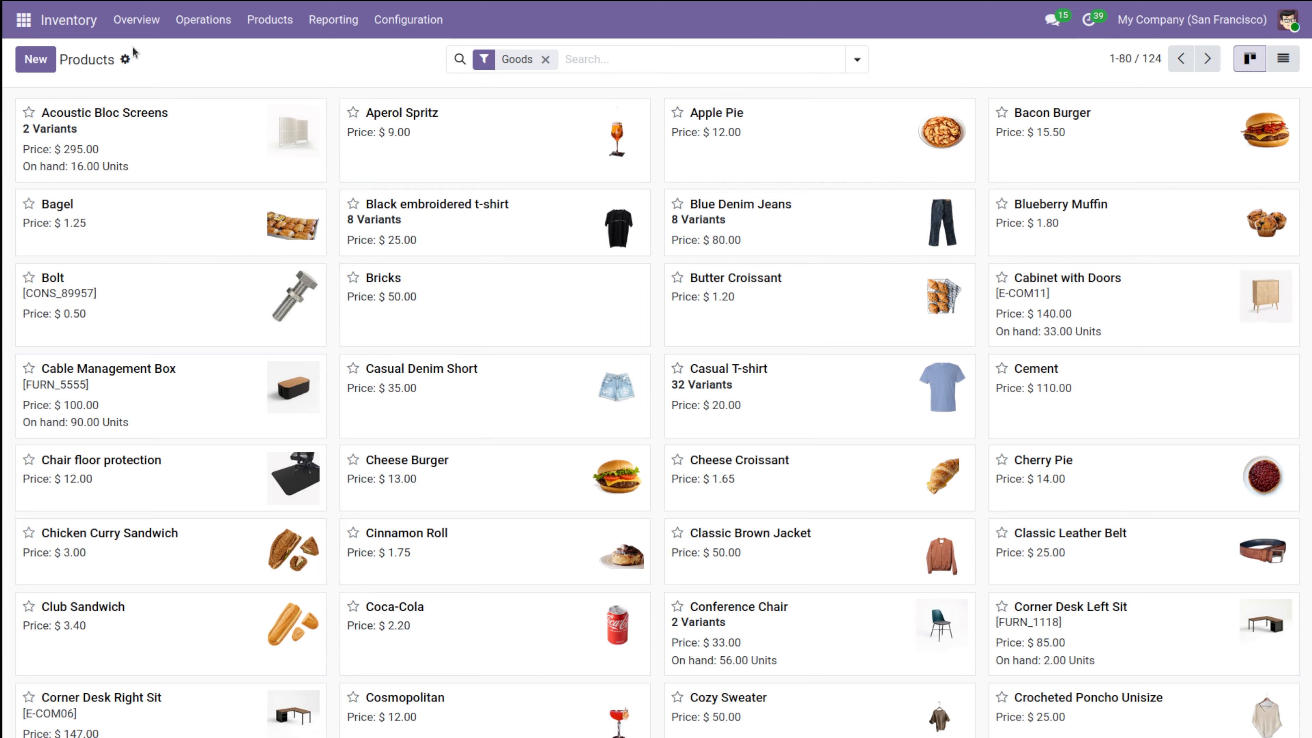
# Switch to the Invoicing app and show the list of customer invoices.
pyautogui.click(27, 20)
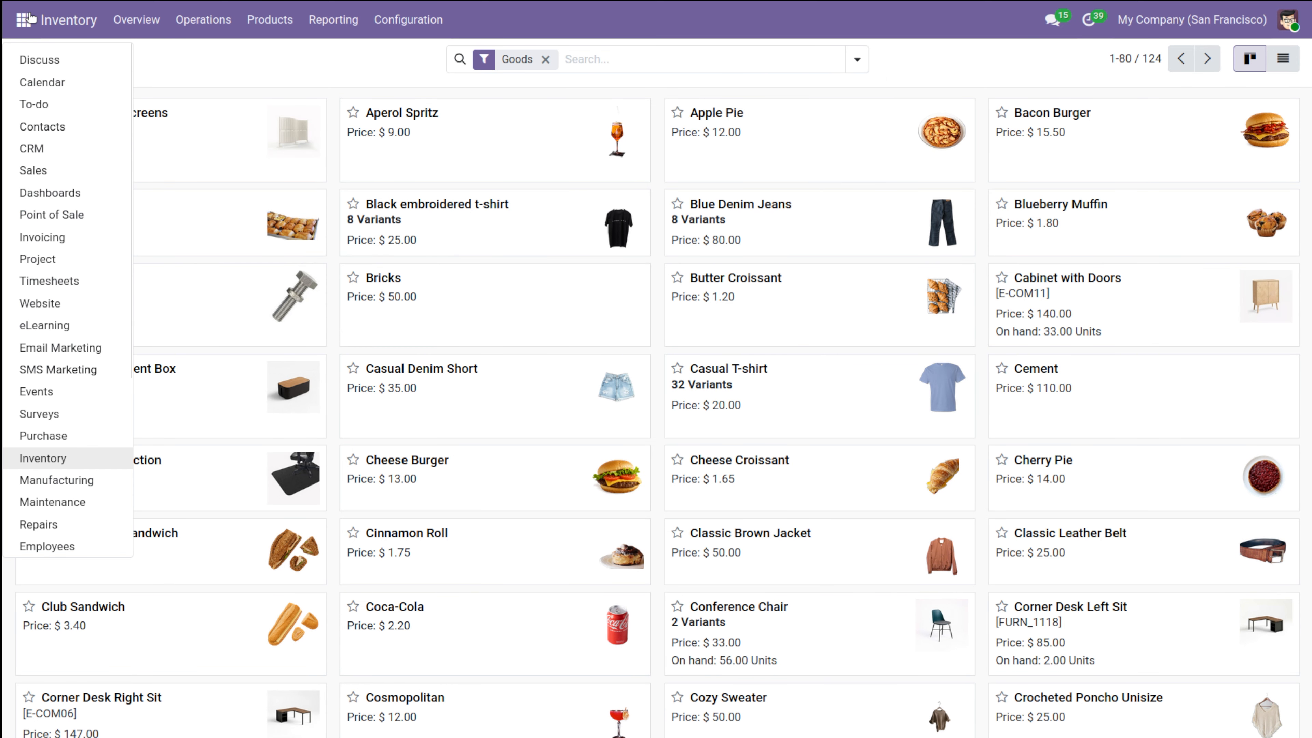
pyautogui.click(86, 236)
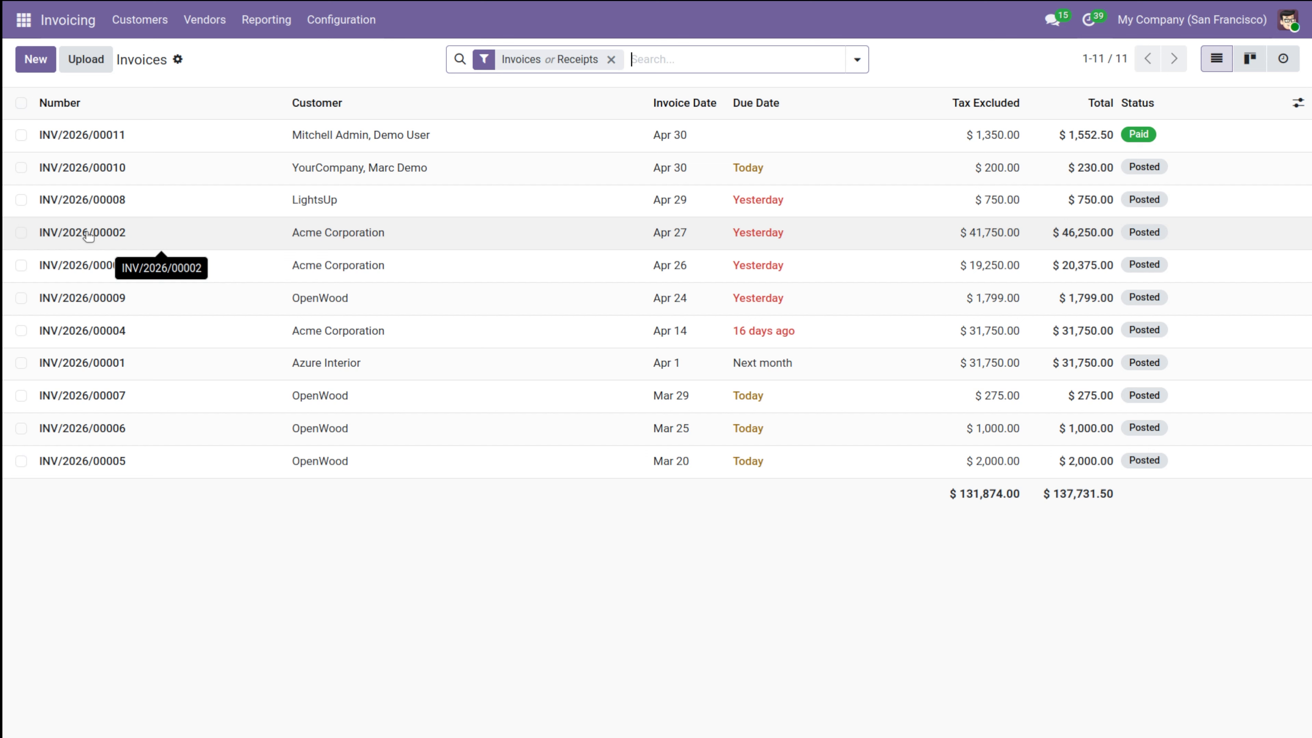
pyautogui.click(197, 33)
pyautogui.moveTo(135, 25)
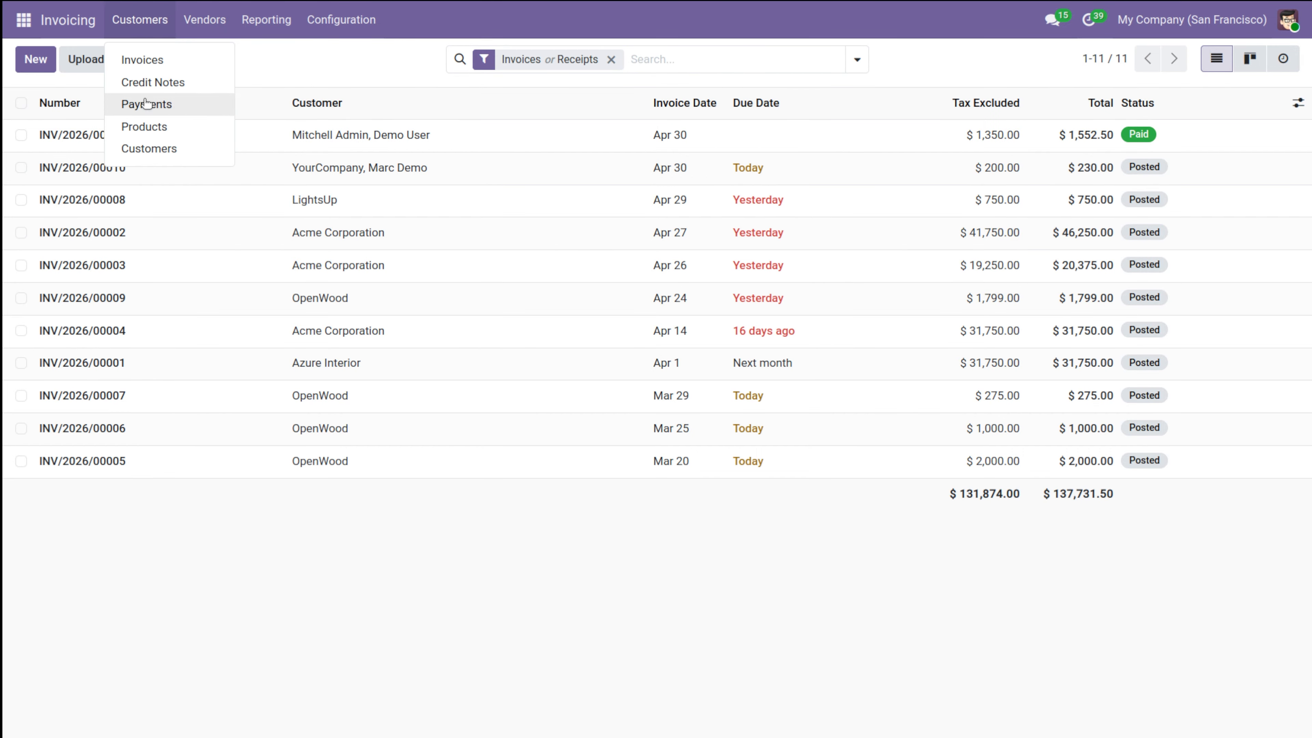
pyautogui.click(147, 64)
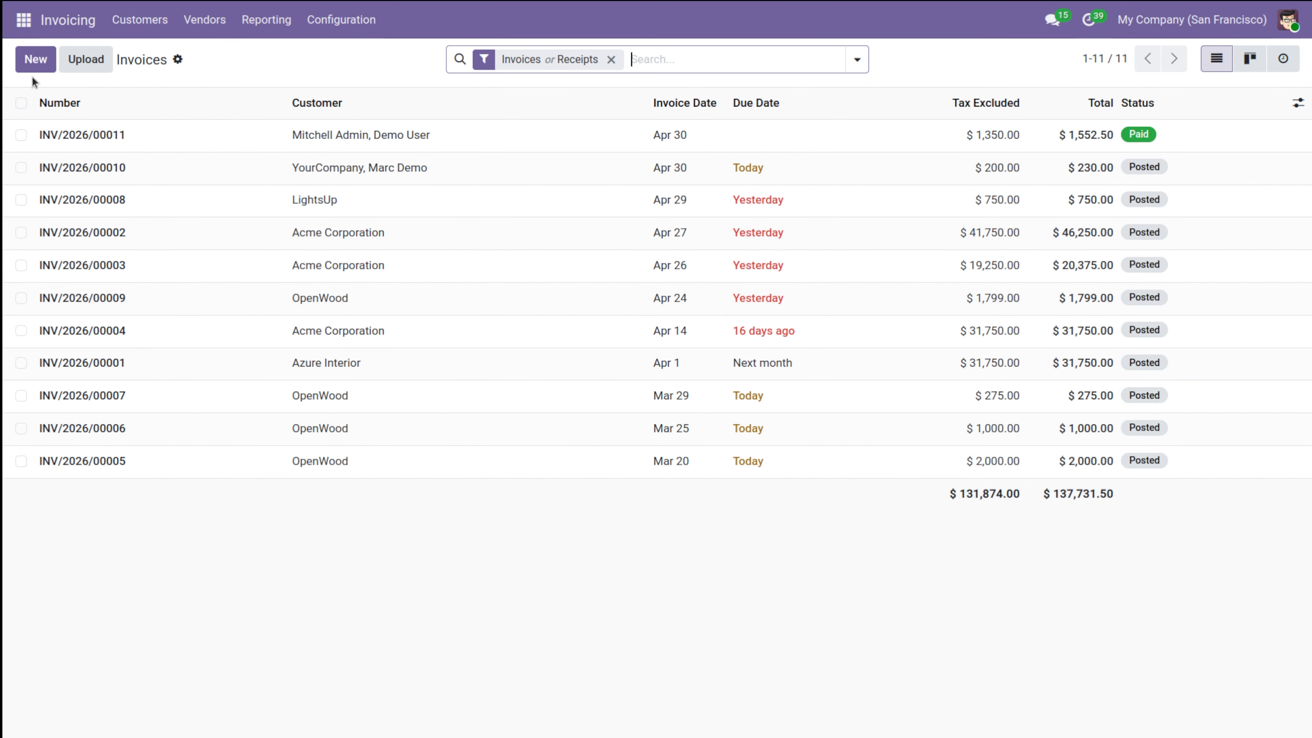
# Create a new customer invoice for Azure Interior with a line for the product Whiteboard Pen.
pyautogui.click(34, 60)
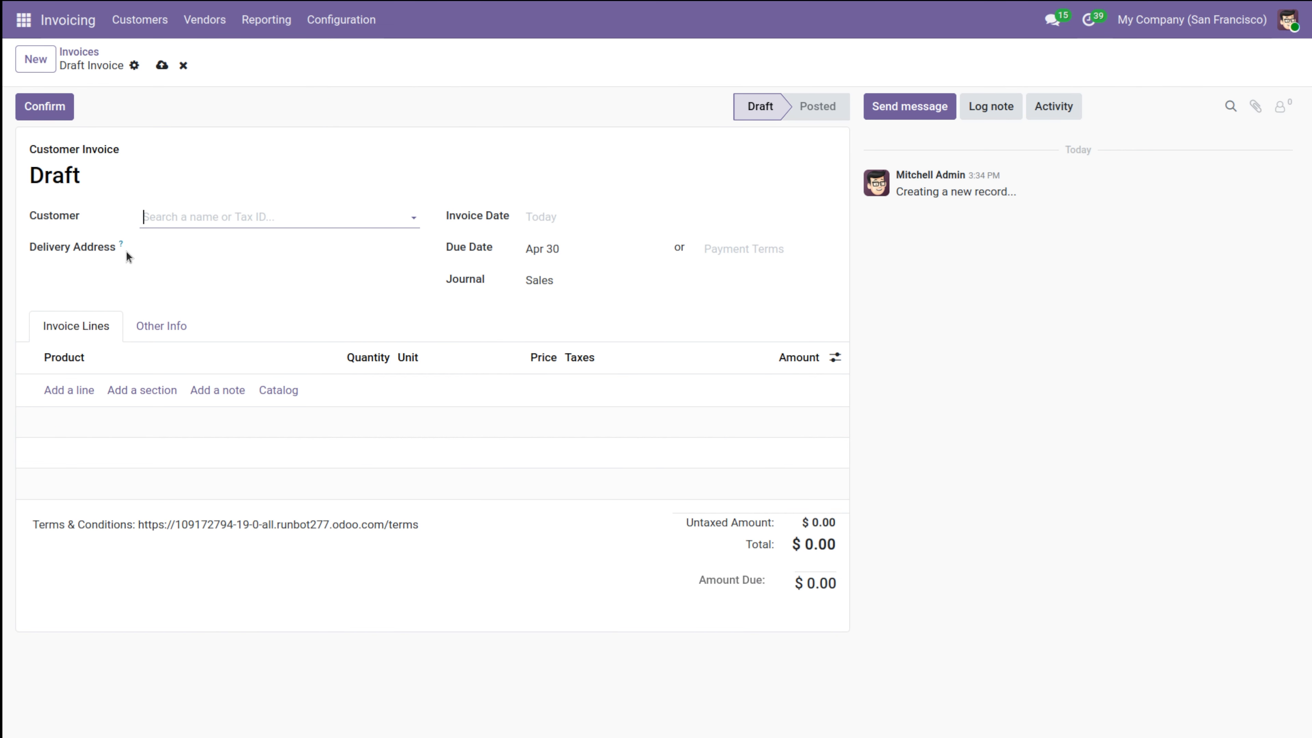
pyautogui.click(161, 215)
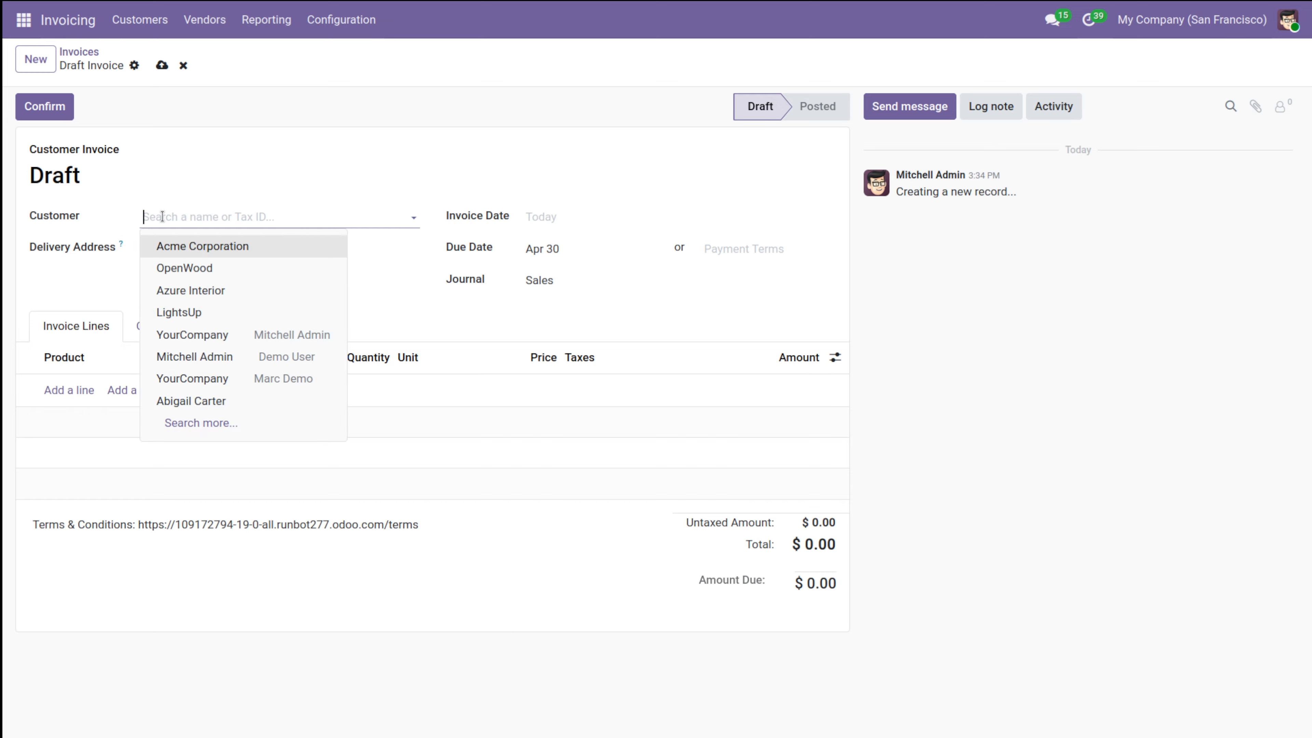
pyautogui.click(184, 290)
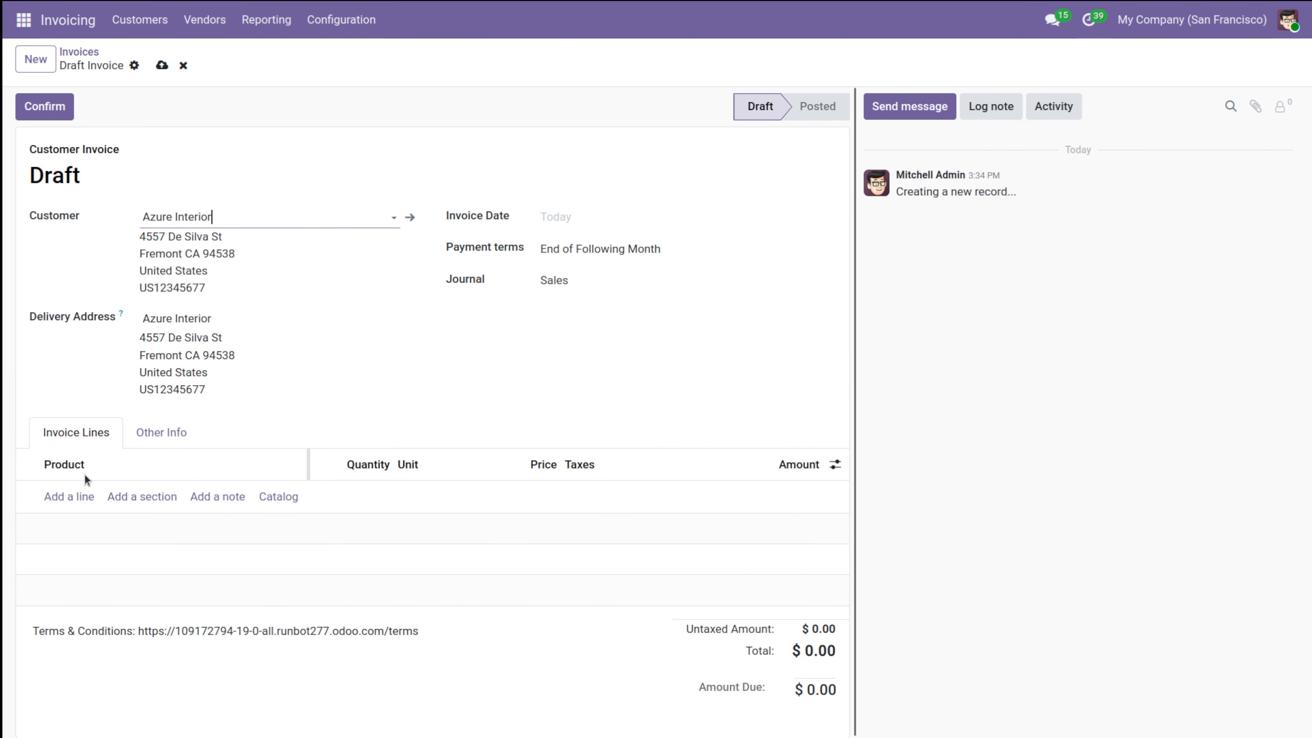
pyautogui.click(71, 497)
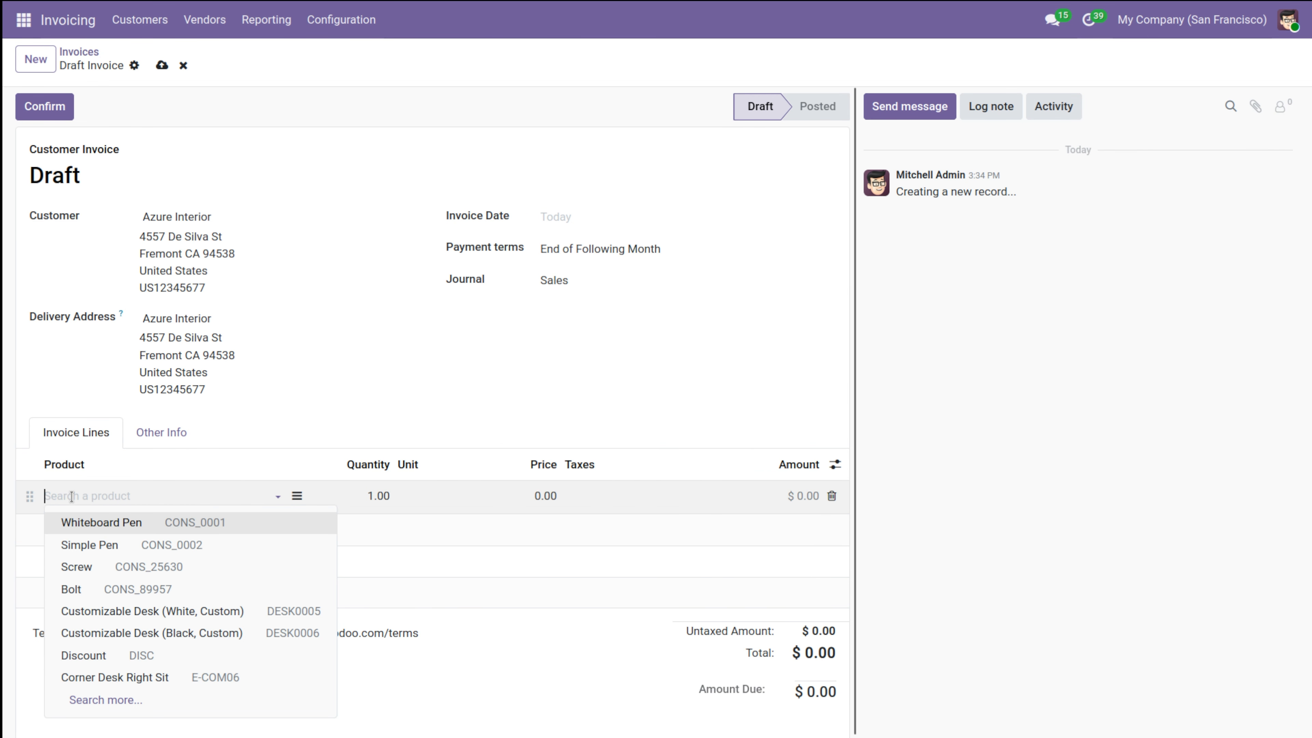
pyautogui.click(142, 523)
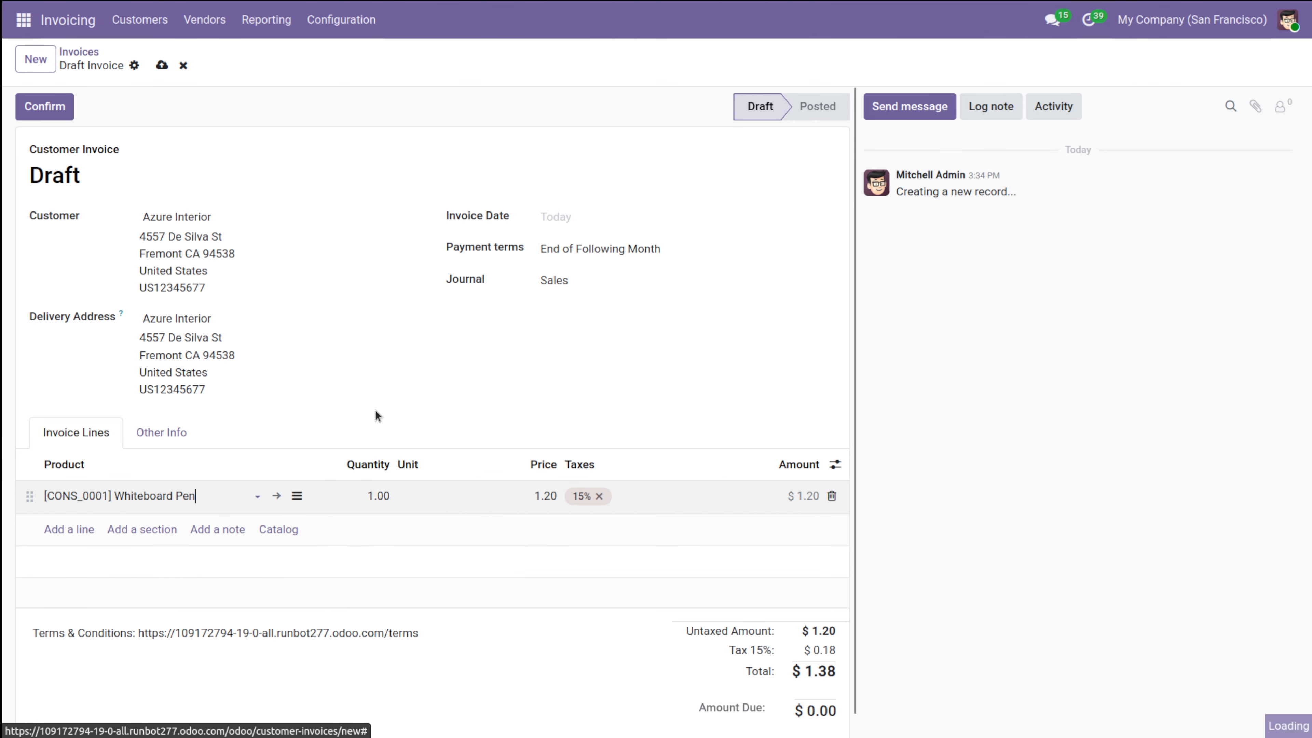
# Set the invoice date to 04/30/2026 and confirm the invoice.
pyautogui.click(599, 217)
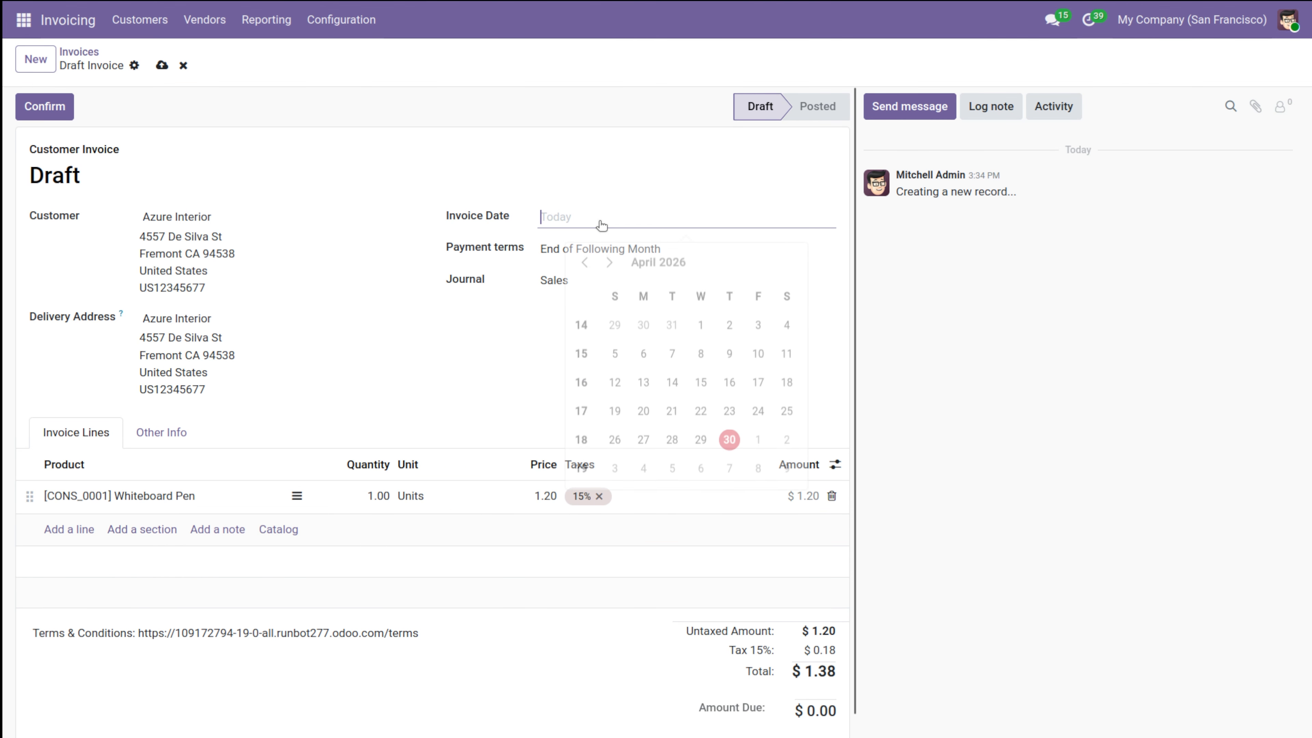
pyautogui.click(728, 433)
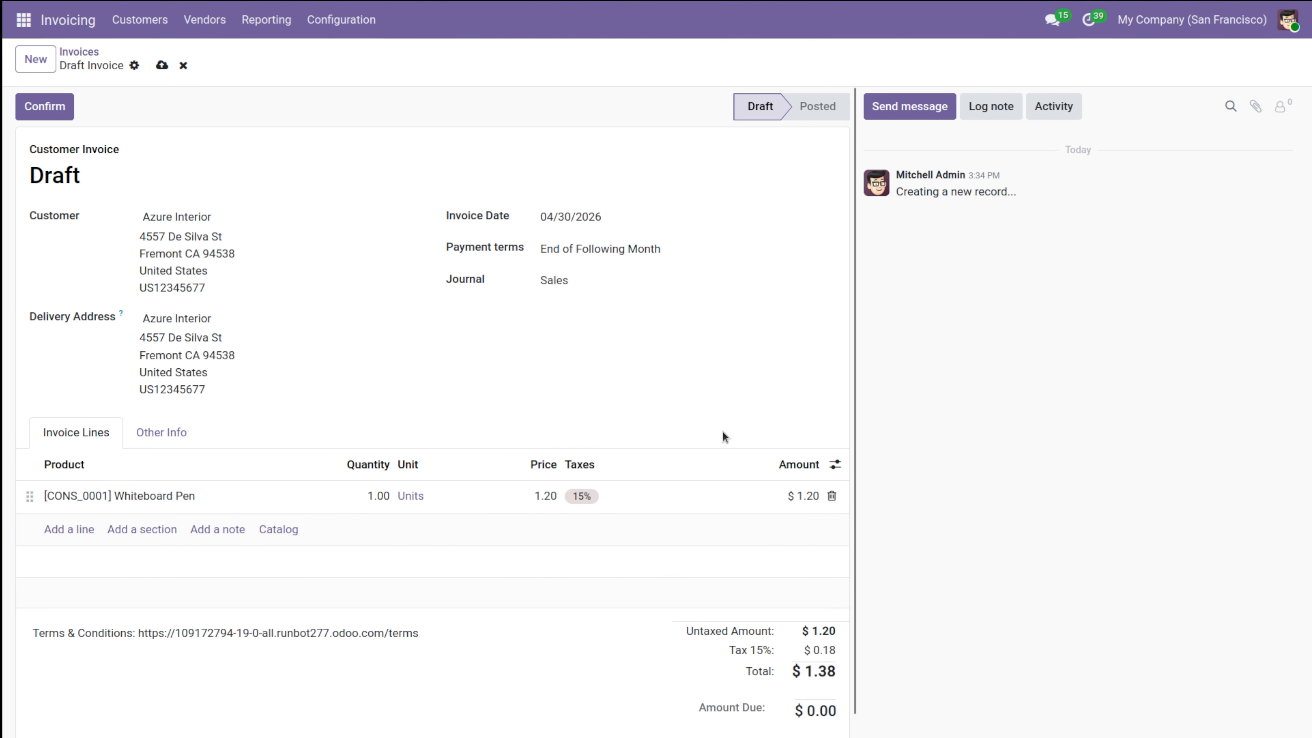
pyautogui.click(24, 114)
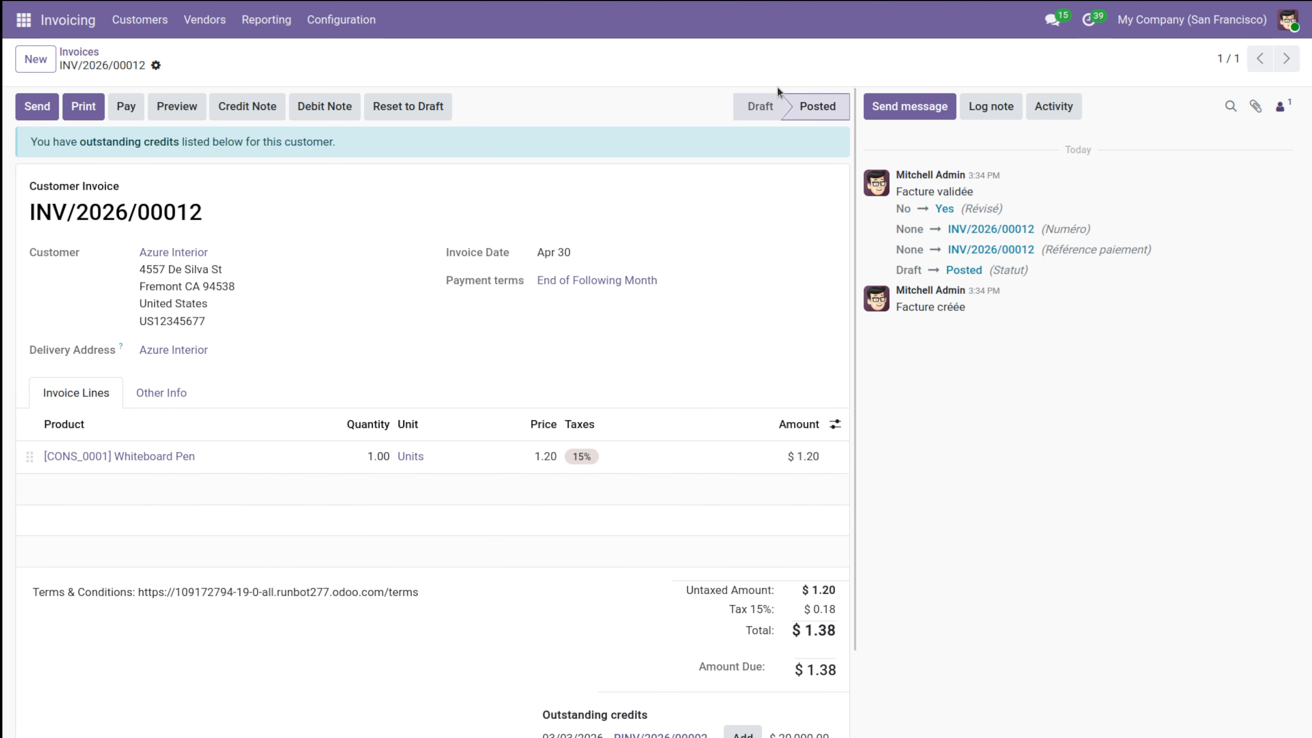